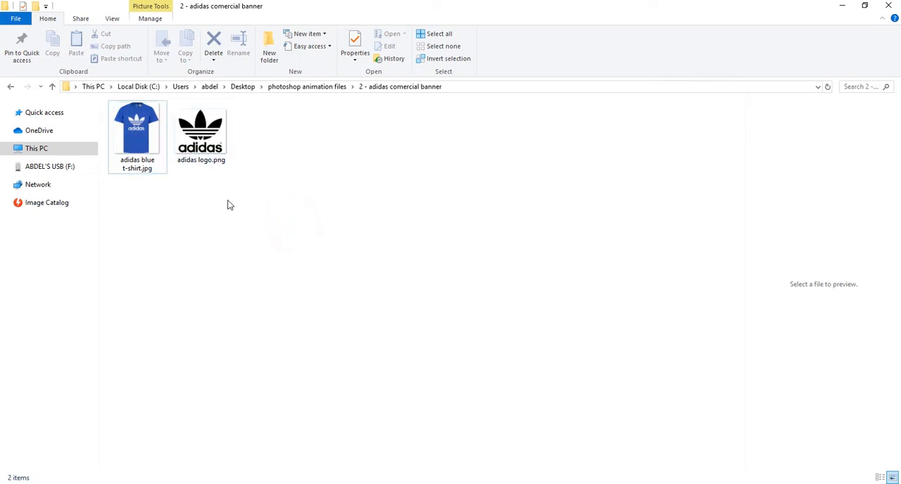
Place the adidas blue t-shirt and adidas logo images in the document, enlarging the logo to about the t-shirt's width
{"action": "left_click_drag", "start_coordinate": [246, 201], "coordinate": [317, 209]}
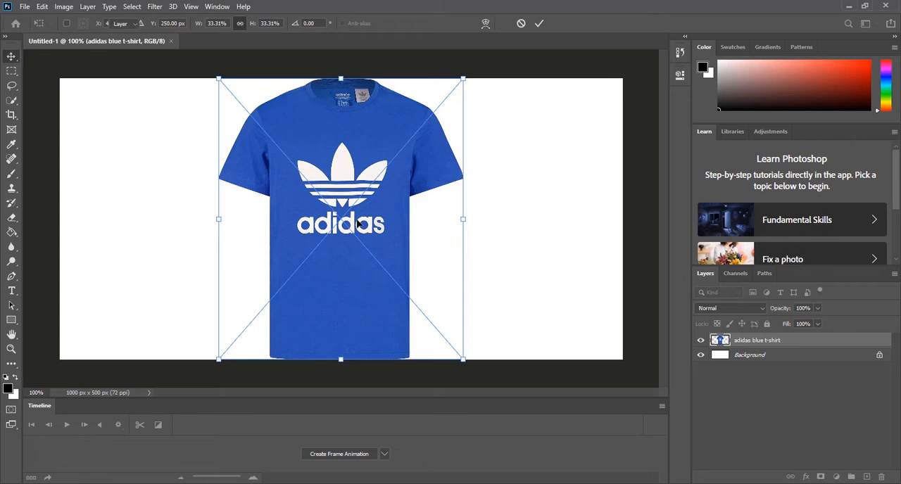
{"action": "key", "text": "Return"}
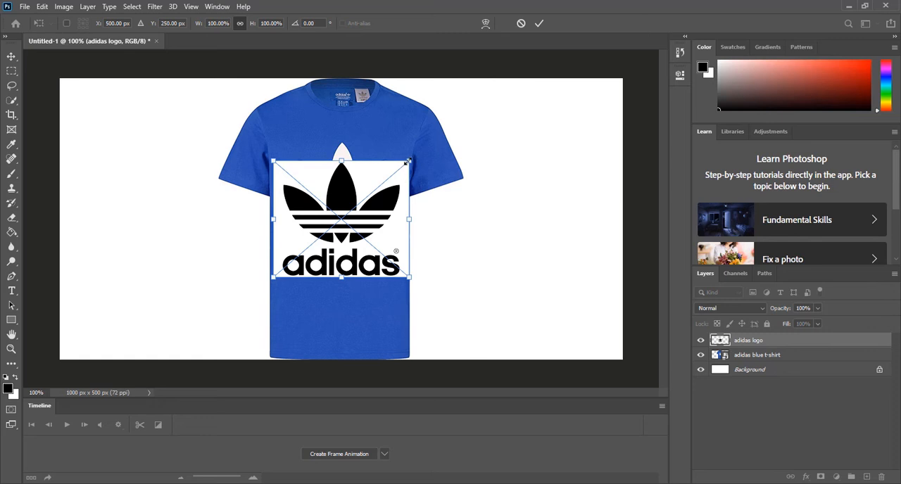
{"action": "left_click_drag", "start_coordinate": [408, 161], "coordinate": [478, 87]}
{"action": "key", "text": "Return"}
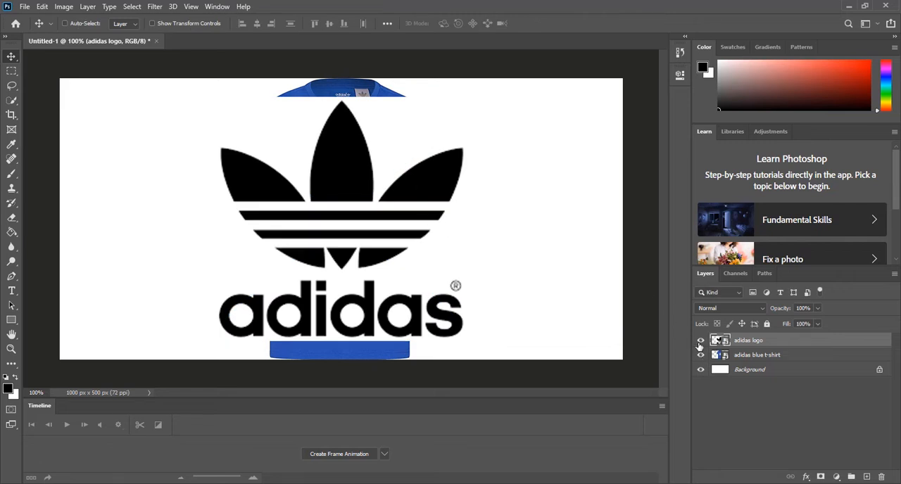
Hide the adidas logo layer so the t-shirt is uncovered
{"action": "left_click", "coordinate": [762, 357]}
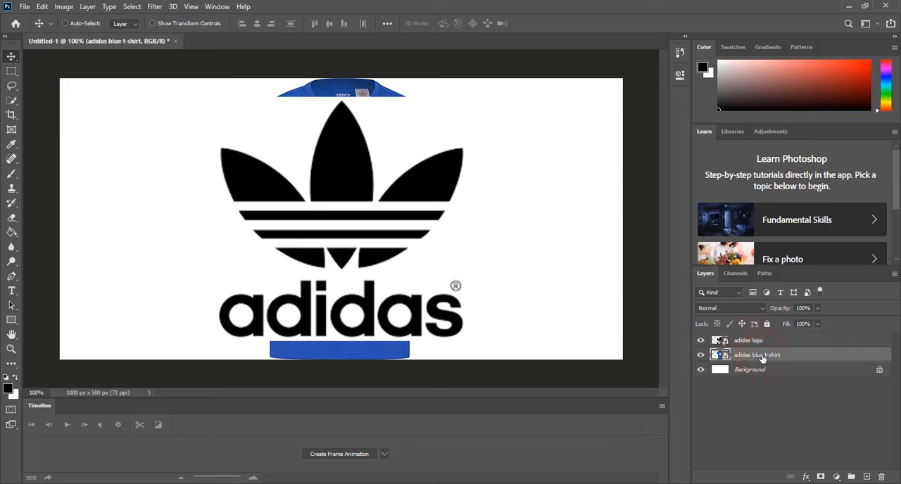
{"action": "left_click", "coordinate": [756, 372]}
{"action": "left_click", "coordinate": [700, 342]}
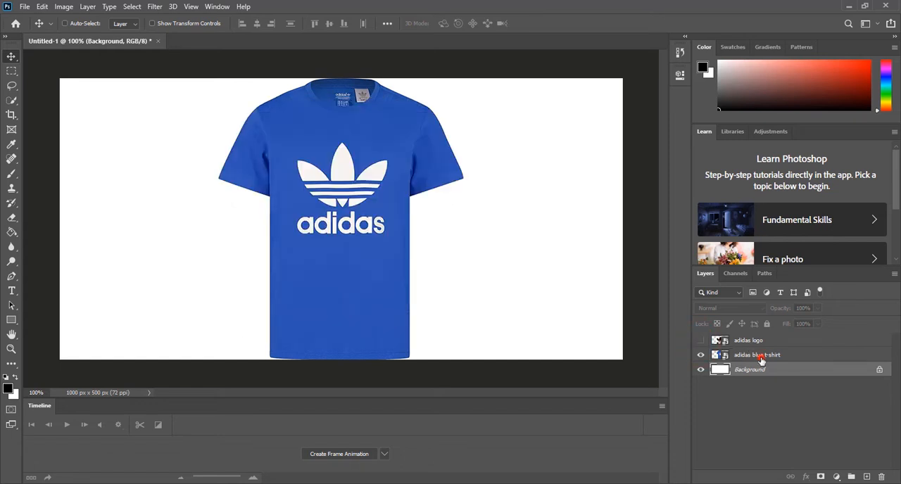
Add a Hue/Saturation adjustment directly above the t-shirt layer with Hue -47, and hide the adjustment
{"action": "left_click", "coordinate": [761, 358]}
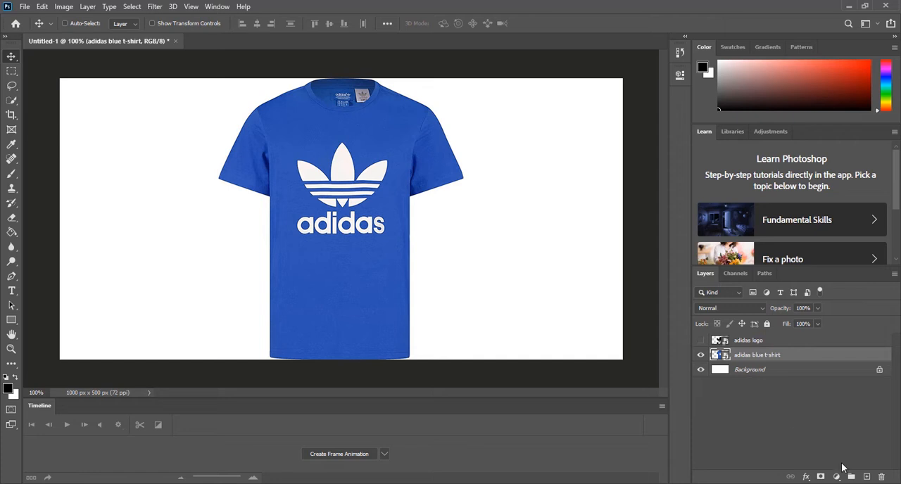
{"action": "left_click", "coordinate": [837, 477]}
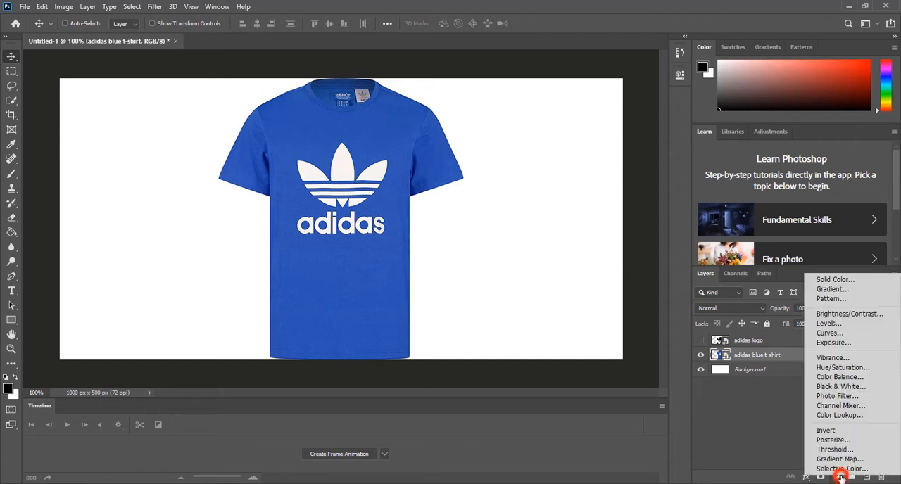
{"action": "left_click", "coordinate": [842, 367]}
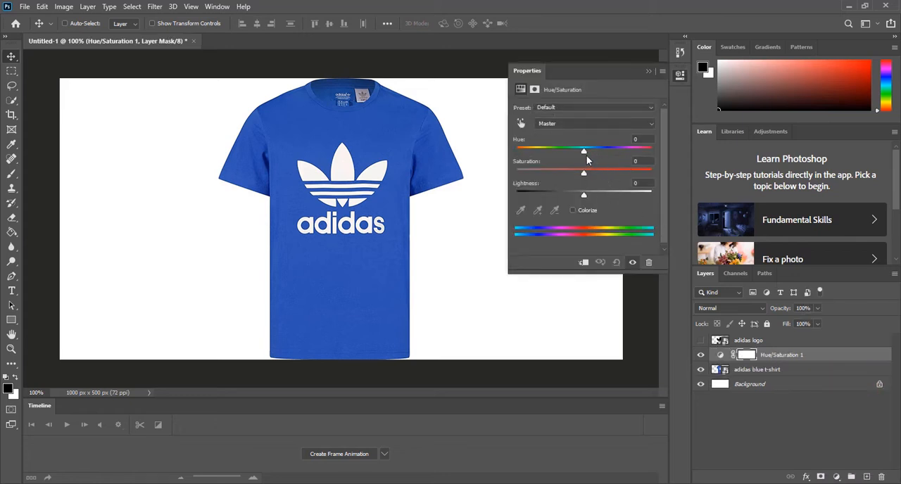
{"action": "left_click_drag", "start_coordinate": [583, 153], "coordinate": [555, 156]}
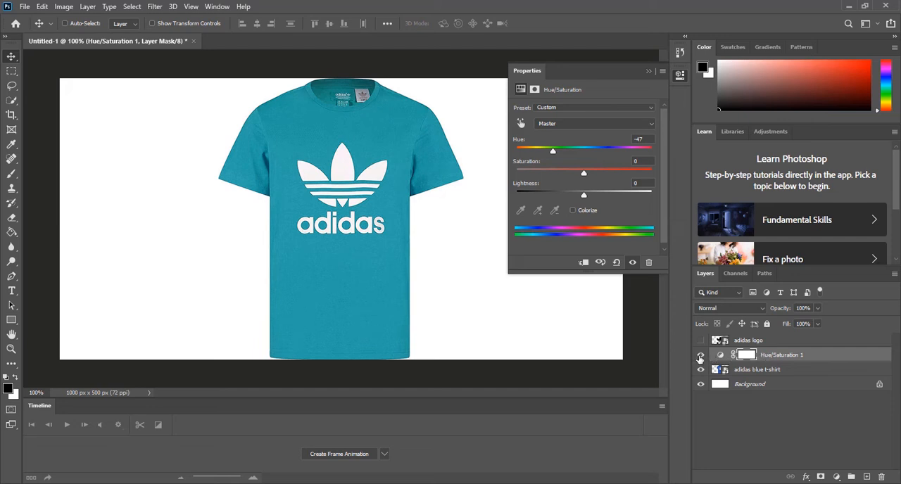
{"action": "left_click", "coordinate": [699, 355]}
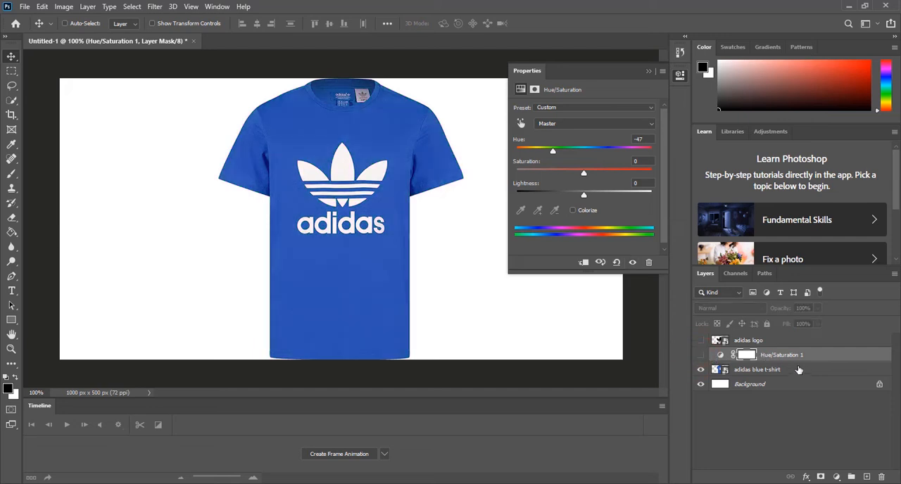
Add a second Hue/Saturation adjustment with Hue -110 to colour the t-shirt green, and hide the adjustment
{"action": "left_click", "coordinate": [836, 476]}
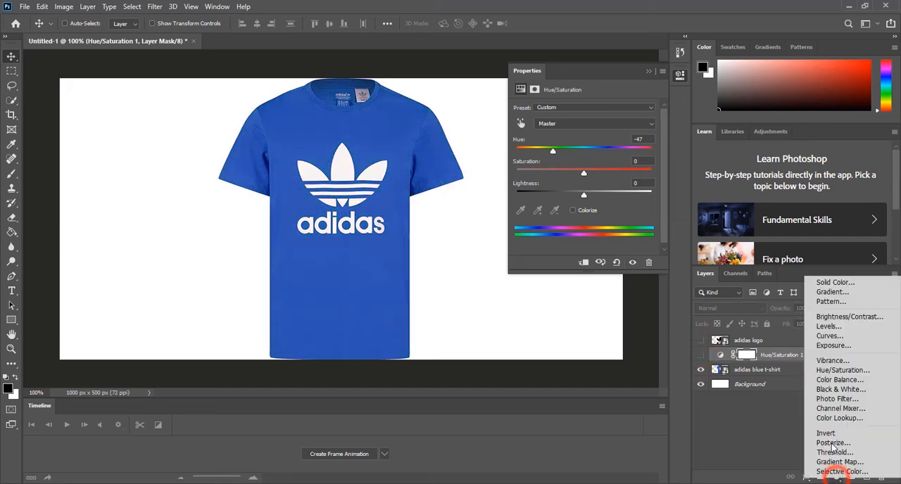
{"action": "left_click", "coordinate": [831, 375]}
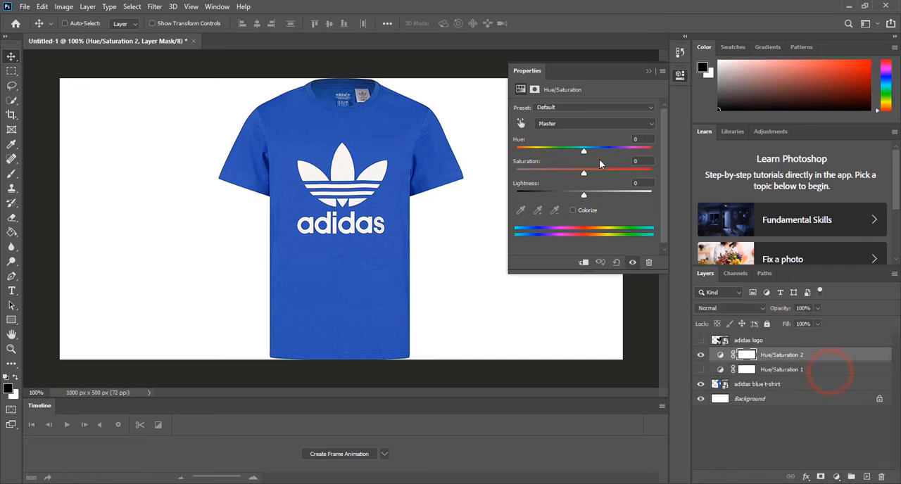
{"action": "left_click_drag", "start_coordinate": [584, 152], "coordinate": [536, 154]}
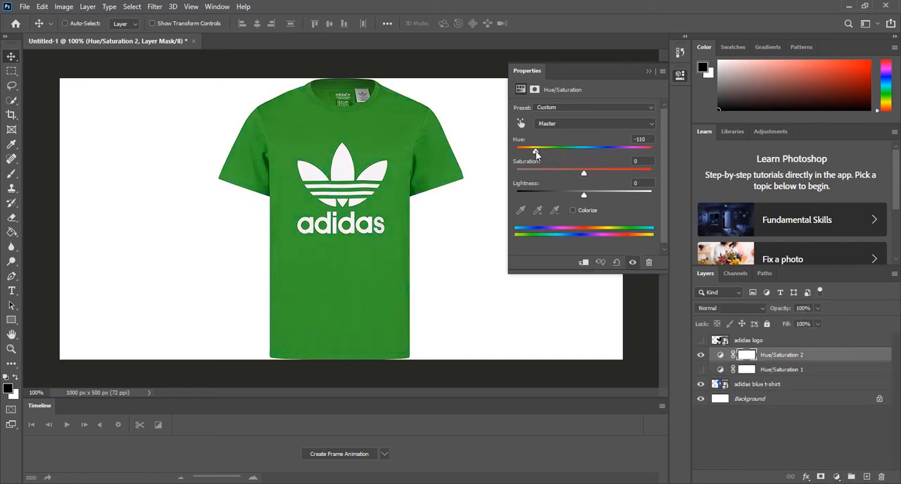
{"action": "left_click", "coordinate": [702, 356]}
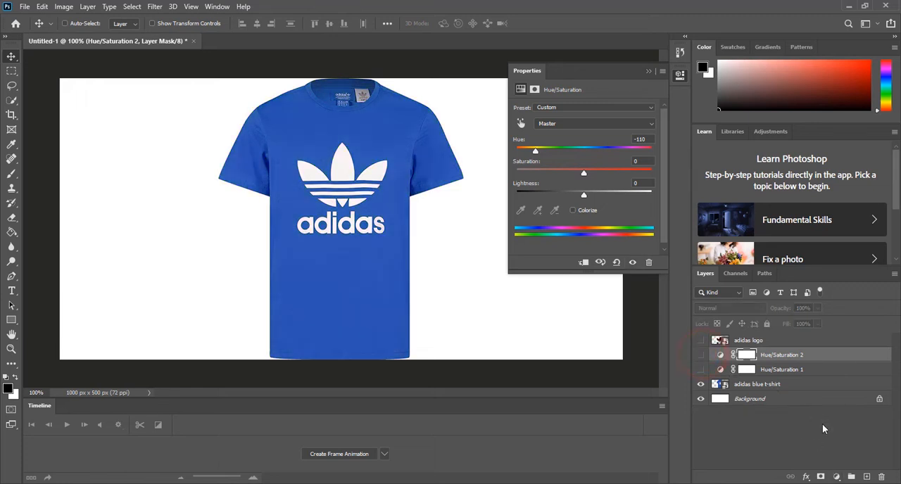
Add a third Hue/Saturation adjustment with Hue +139 to colour the t-shirt red
{"action": "left_click", "coordinate": [837, 477]}
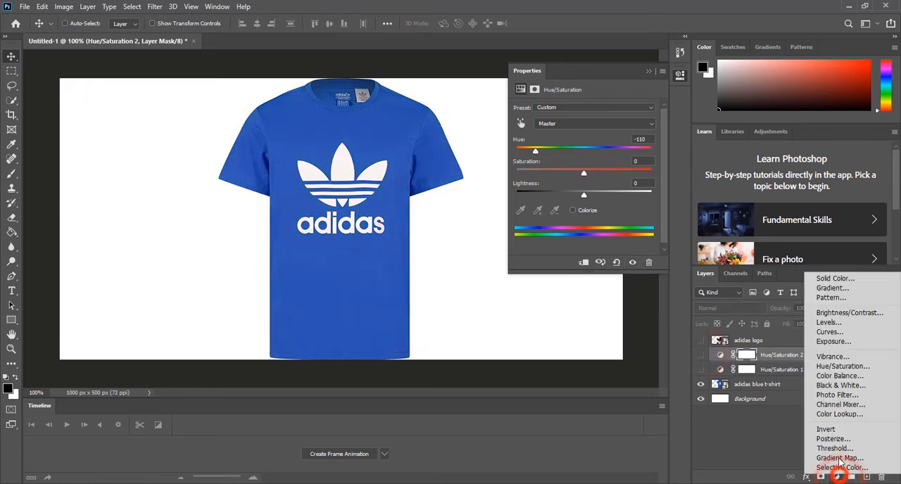
{"action": "left_click", "coordinate": [845, 369]}
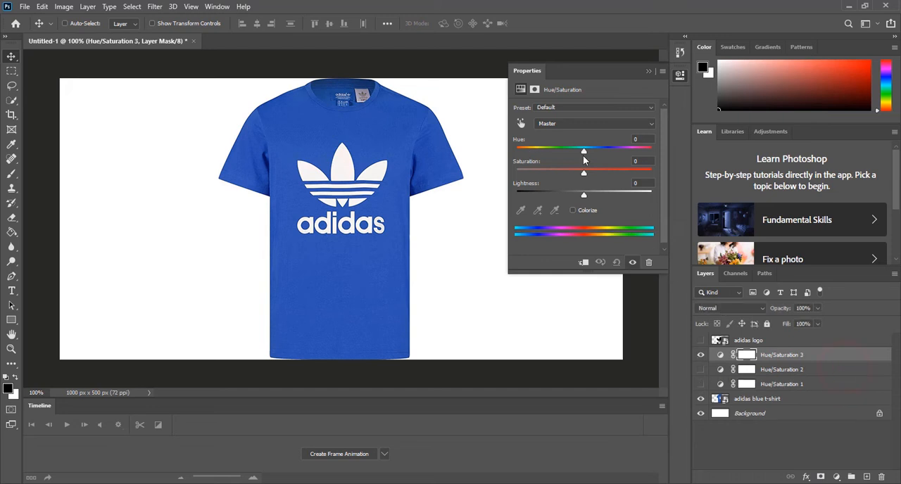
{"action": "left_click_drag", "start_coordinate": [583, 152], "coordinate": [640, 153]}
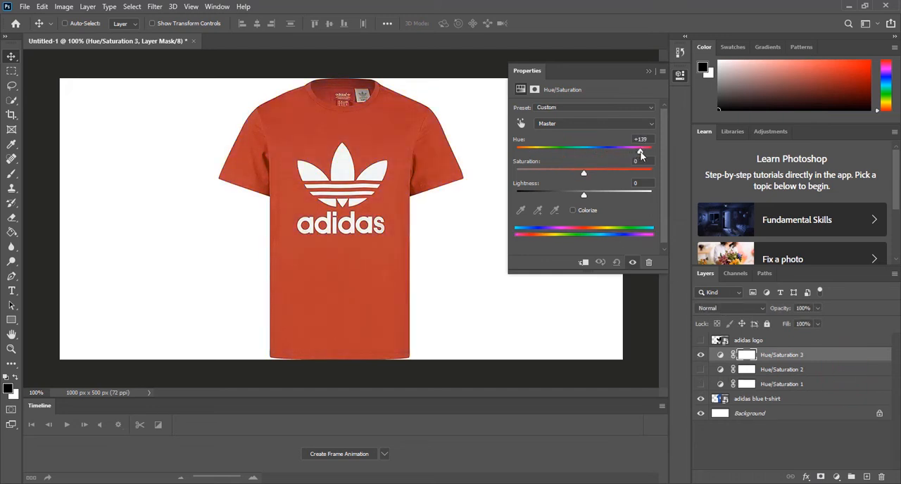
Show the first two Hue/Saturation adjustments together with the third, and hide all three adjustments
{"action": "left_click", "coordinate": [700, 369]}
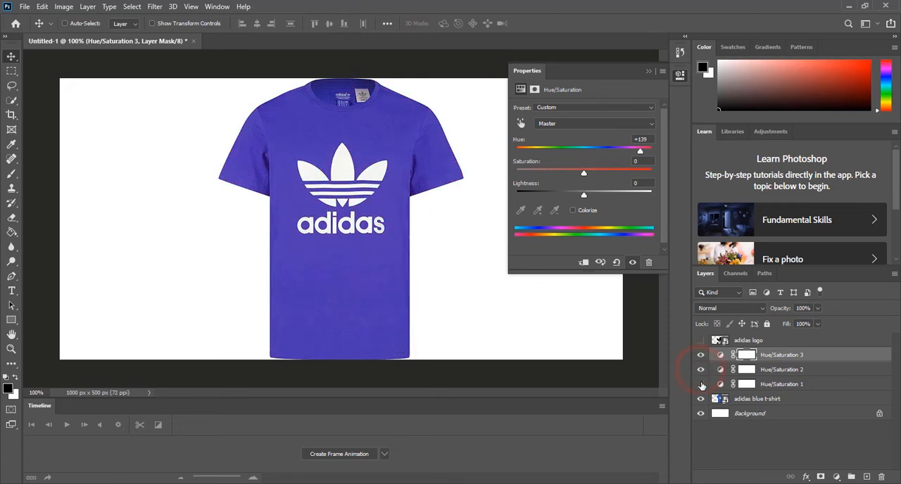
{"action": "left_click", "coordinate": [701, 384]}
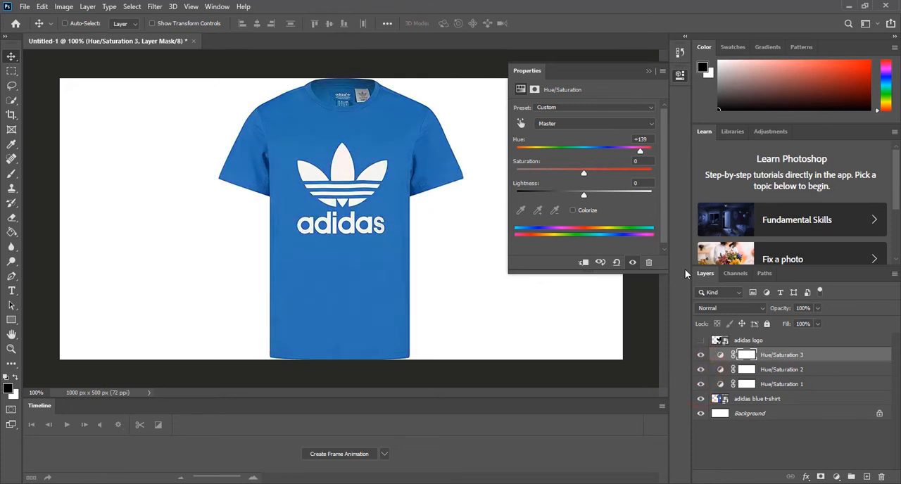
{"action": "left_click", "coordinate": [700, 355]}
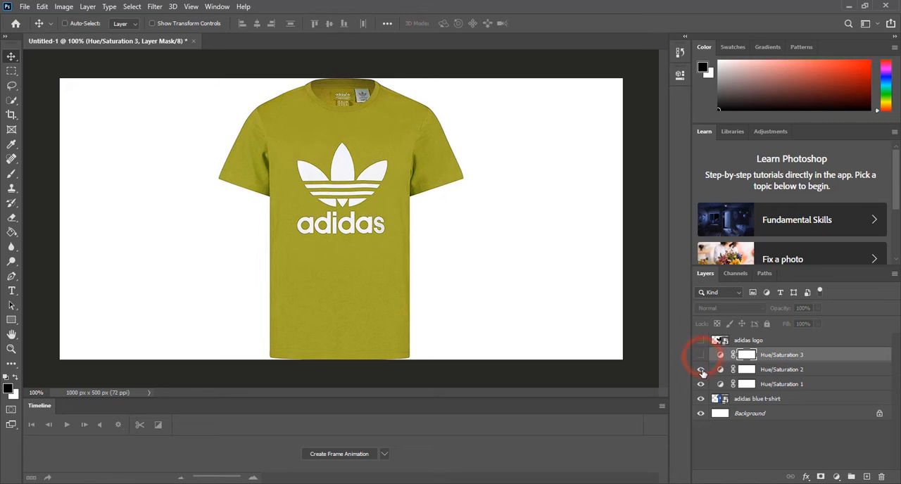
{"action": "left_click", "coordinate": [700, 369]}
{"action": "left_click", "coordinate": [700, 384]}
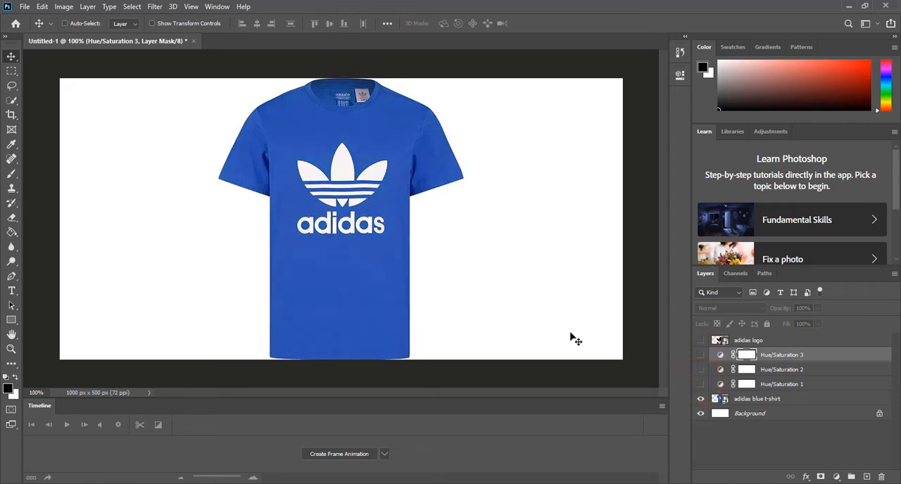
Preview the t-shirt with each of the three Hue/Saturation adjustments shown alone, hiding each one again
{"action": "left_click", "coordinate": [700, 385]}
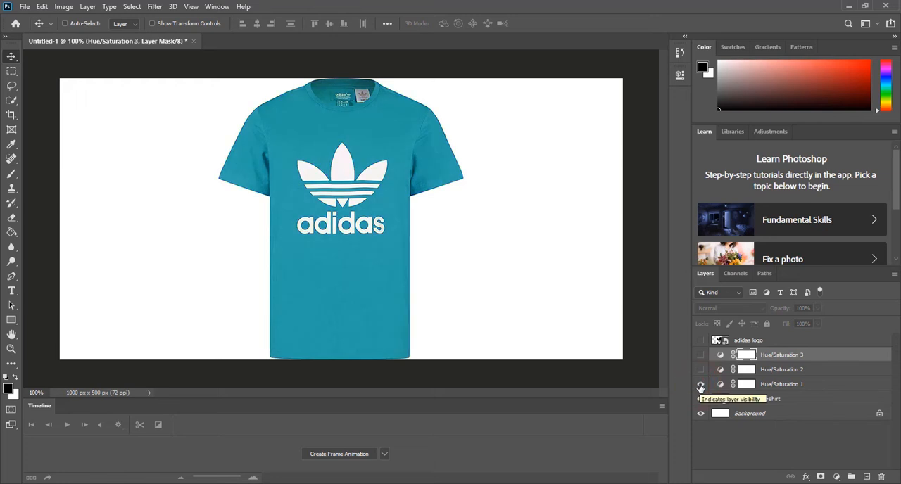
{"action": "left_click", "coordinate": [700, 384]}
{"action": "left_click", "coordinate": [700, 369]}
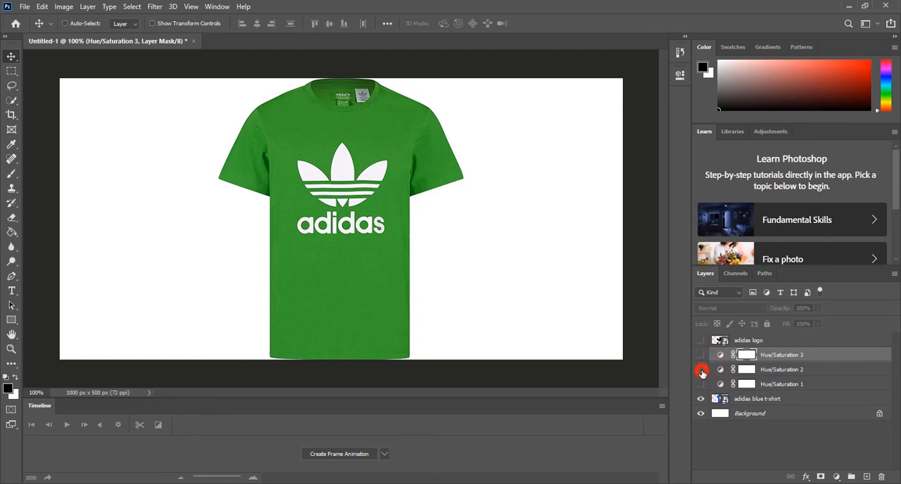
{"action": "left_click", "coordinate": [700, 370]}
{"action": "left_click", "coordinate": [701, 355]}
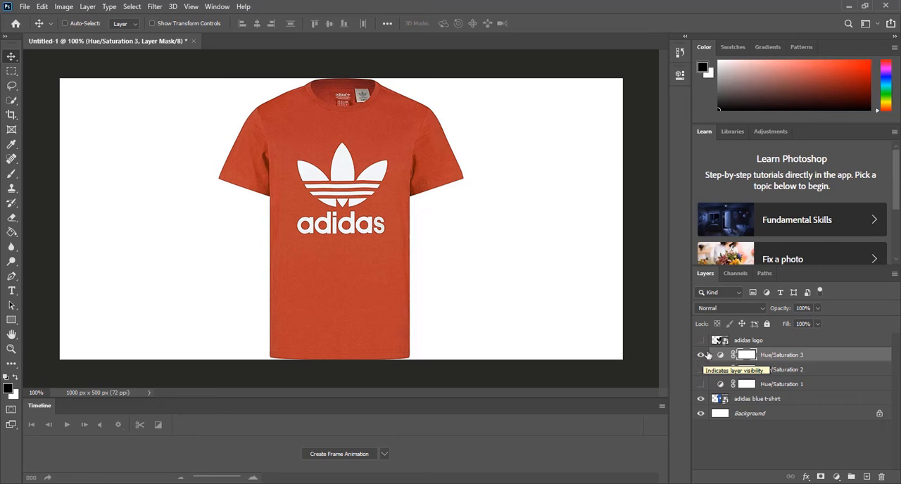
{"action": "left_click", "coordinate": [700, 355]}
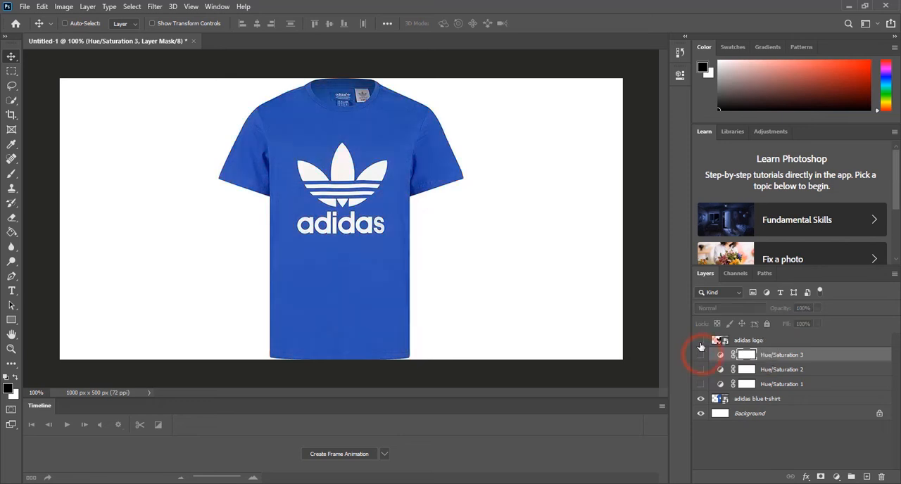
Add the text "impossible is nothing" on three lines in 72 pt Myriad Pro beside the t-shirt, above the adidas logo layer
{"action": "left_click", "coordinate": [763, 340]}
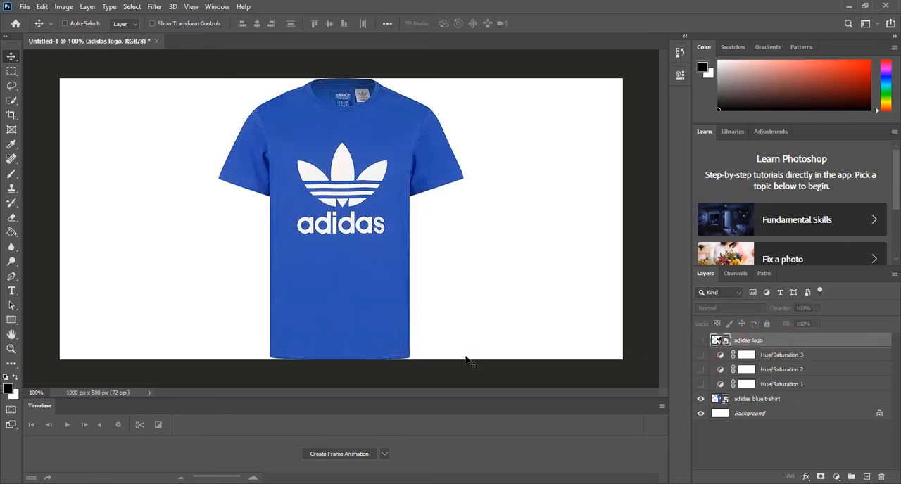
{"action": "left_click", "coordinate": [12, 290]}
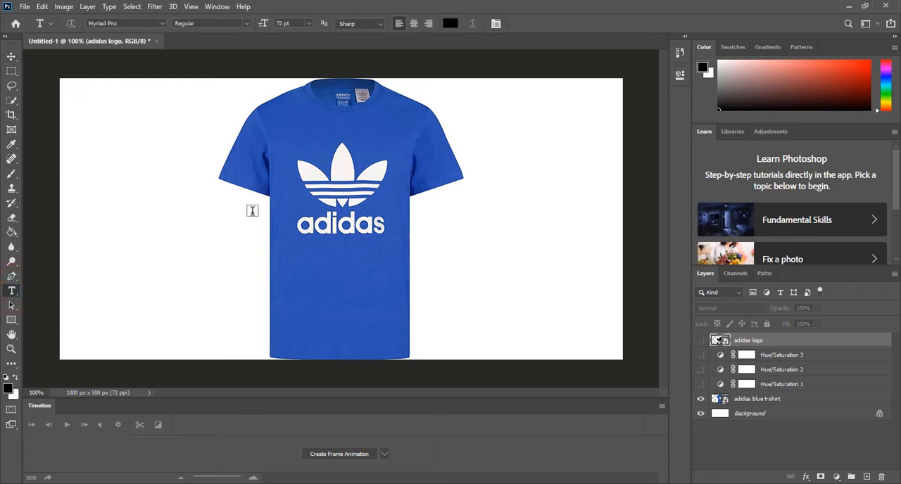
{"action": "left_click", "coordinate": [500, 117]}
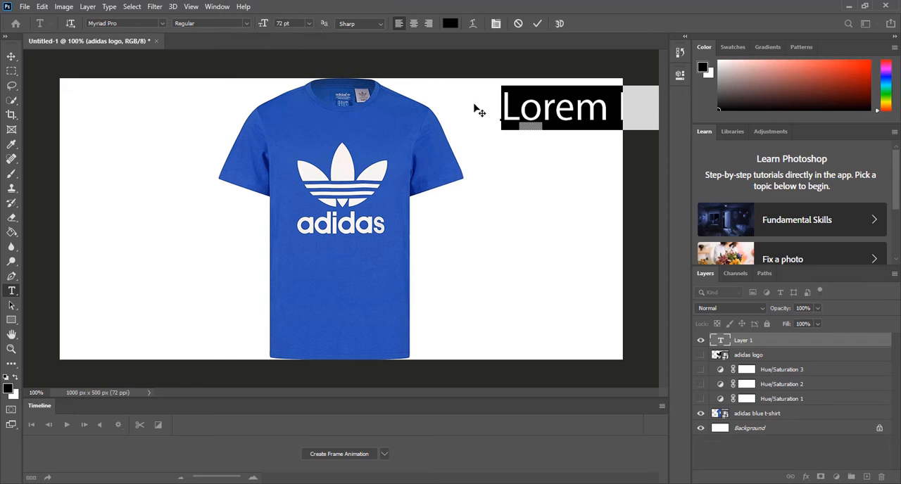
{"action": "key", "text": "BackSpace"}
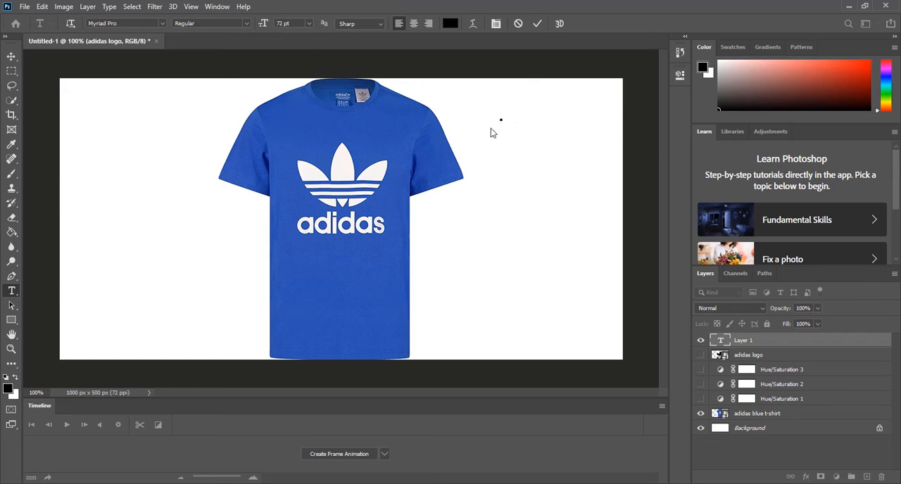
{"action": "type", "text": "impossible"}
{"action": "key", "text": "Return"}
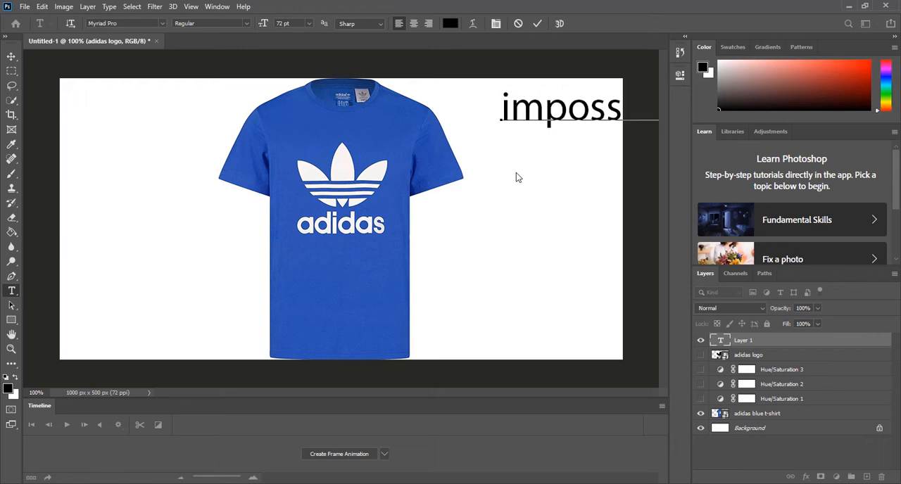
{"action": "type", "text": "is"}
{"action": "key", "text": "Return"}
{"action": "type", "text": "nothing"}
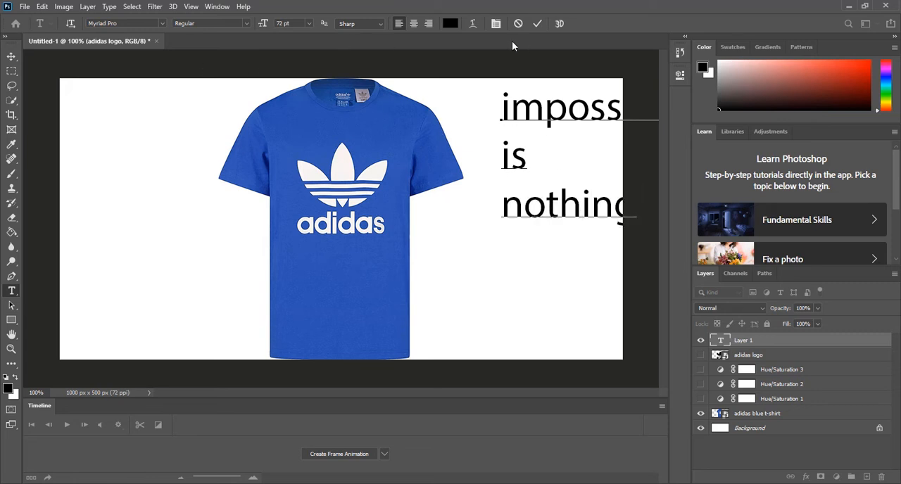
{"action": "left_click", "coordinate": [537, 24]}
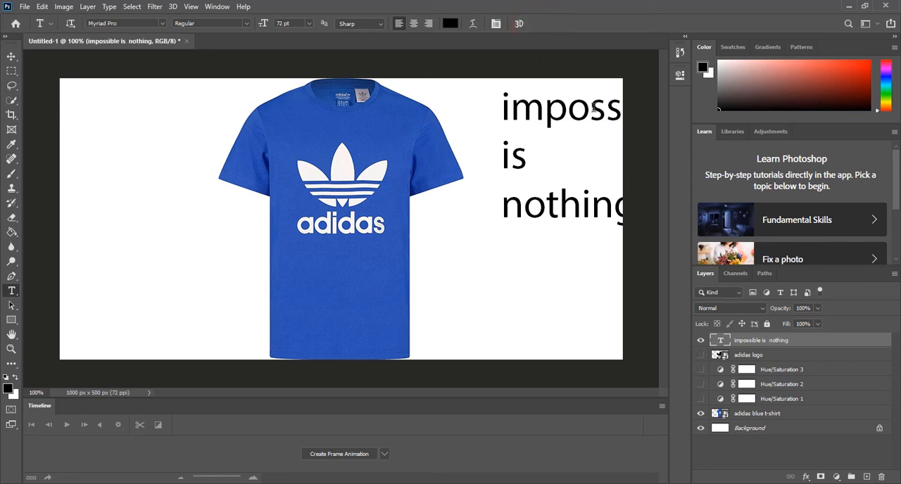
Move the slogan text toward the t-shirt so it fits on the canvas, and hide its layer
{"action": "key", "text": "v"}
{"action": "left_click_drag", "start_coordinate": [583, 118], "coordinate": [519, 106]}
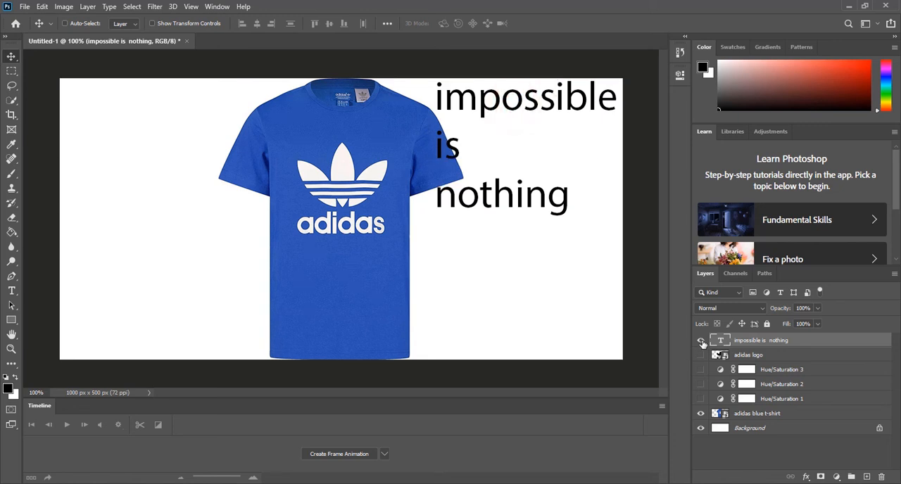
{"action": "left_click", "coordinate": [700, 341]}
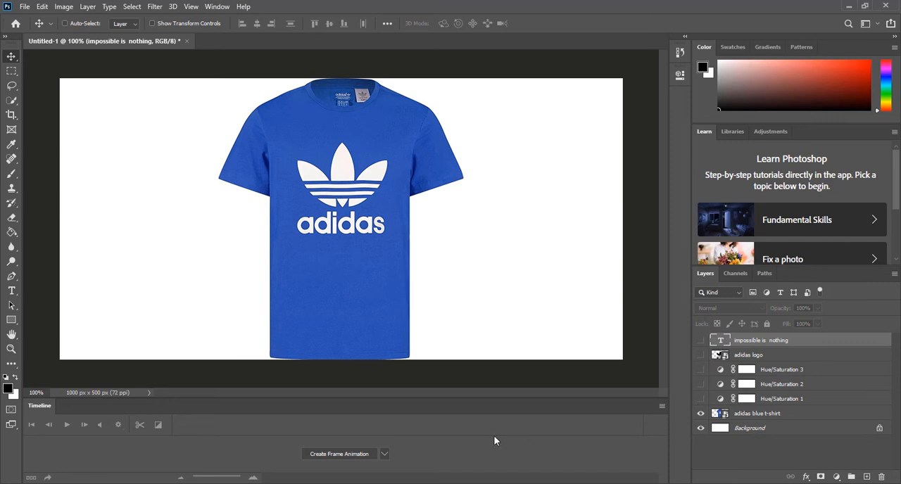
Create a frame animation timeline for the banner and add a second frame to it
{"action": "left_click", "coordinate": [383, 457]}
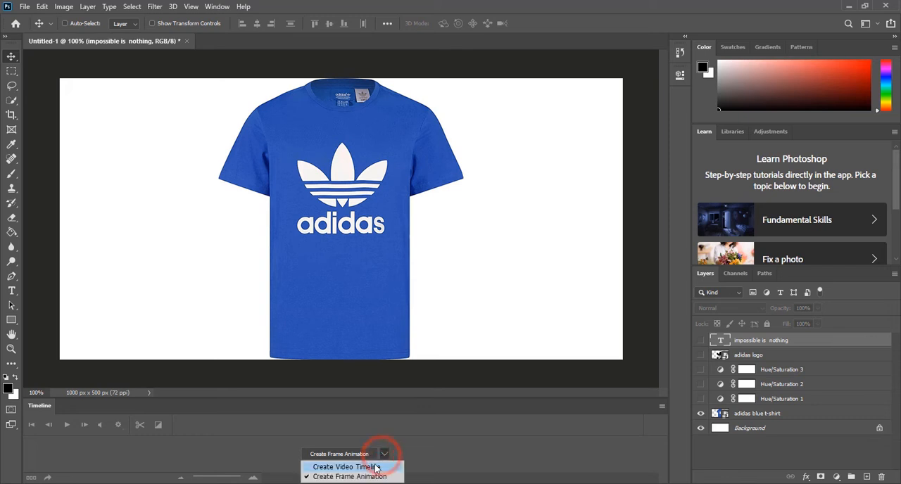
{"action": "left_click", "coordinate": [387, 468]}
{"action": "left_click", "coordinate": [385, 455]}
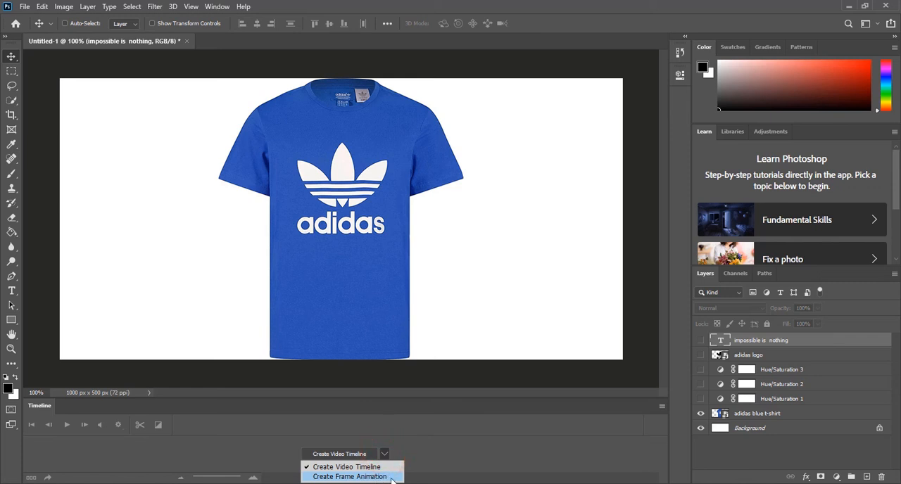
{"action": "left_click", "coordinate": [364, 477]}
{"action": "left_click", "coordinate": [338, 455]}
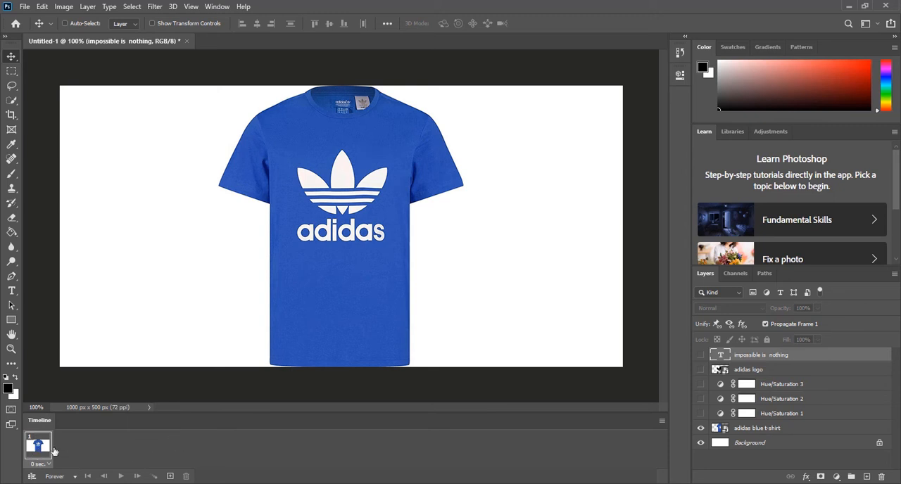
{"action": "left_click", "coordinate": [170, 476]}
In frame 1, move the adidas blue t-shirt layer horizontally until it is completely off the right edge of the canvas
{"action": "left_click_drag", "start_coordinate": [345, 238], "coordinate": [646, 231]}
{"action": "left_click", "coordinate": [744, 431]}
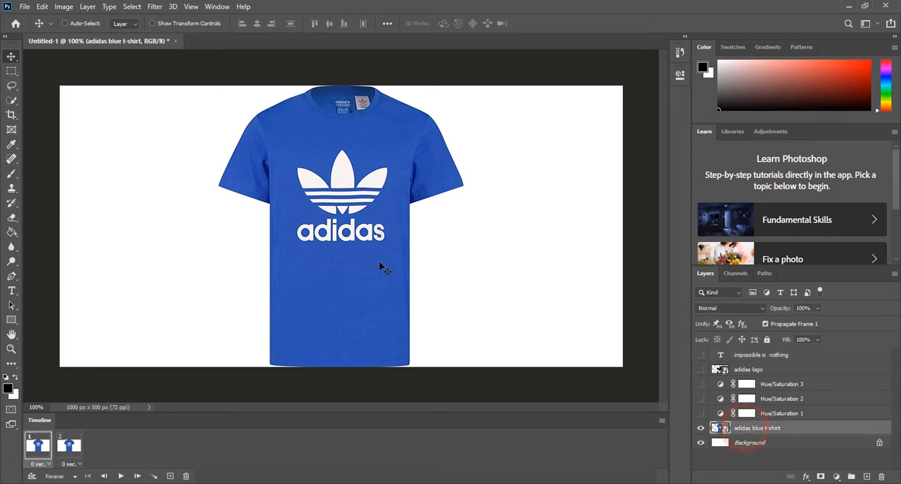
{"action": "left_click_drag", "start_coordinate": [318, 235], "coordinate": [667, 222]}
{"action": "left_click_drag", "start_coordinate": [611, 172], "coordinate": [634, 188]}
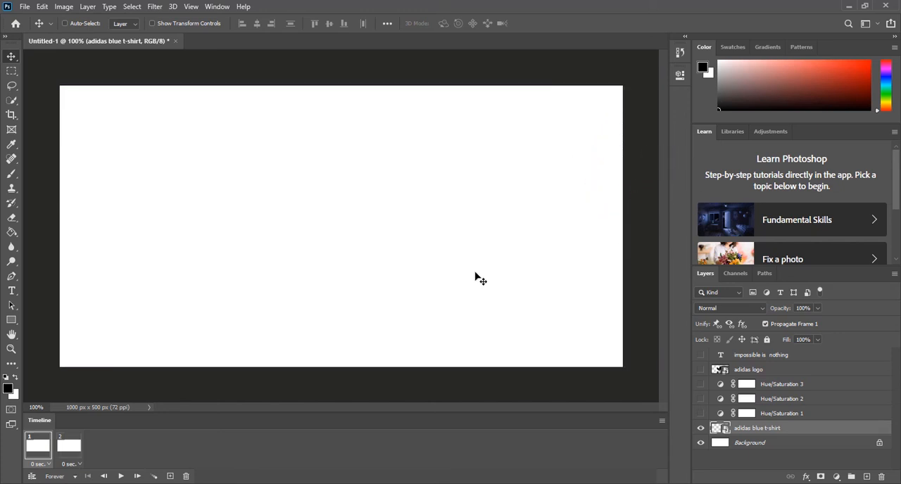
In frame 2, move the t-shirt from off the canvas back to its middle, and preview the animation
{"action": "left_click", "coordinate": [69, 448]}
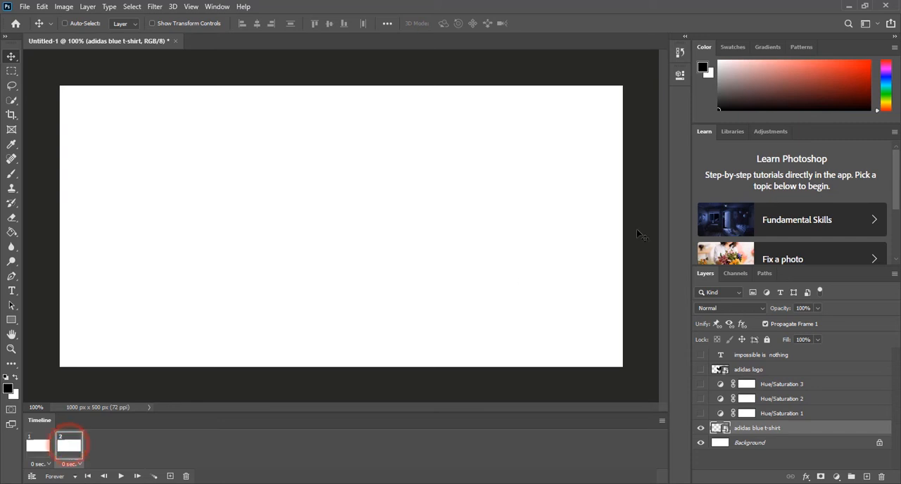
{"action": "mouse_move", "coordinate": [646, 234]}
{"action": "left_mouse_down"}
{"action": "mouse_move", "coordinate": [338, 237]}
{"action": "mouse_move", "coordinate": [639, 238]}
{"action": "left_mouse_up"}
{"action": "left_click", "coordinate": [64, 23]}
{"action": "left_click_drag", "start_coordinate": [645, 235], "coordinate": [612, 243]}
{"action": "left_click_drag", "start_coordinate": [646, 215], "coordinate": [629, 258]}
{"action": "left_click", "coordinate": [65, 24]}
{"action": "left_click_drag", "start_coordinate": [640, 242], "coordinate": [243, 243]}
{"action": "mouse_move", "coordinate": [340, 211]}
{"action": "left_mouse_down"}
{"action": "mouse_move", "coordinate": [335, 217]}
{"action": "mouse_move", "coordinate": [343, 211]}
{"action": "left_mouse_up"}
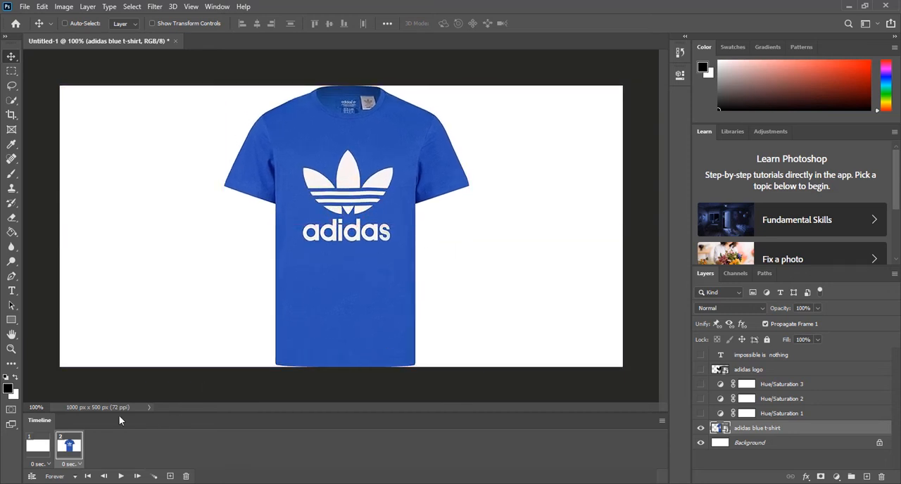
{"action": "left_click", "coordinate": [122, 477]}
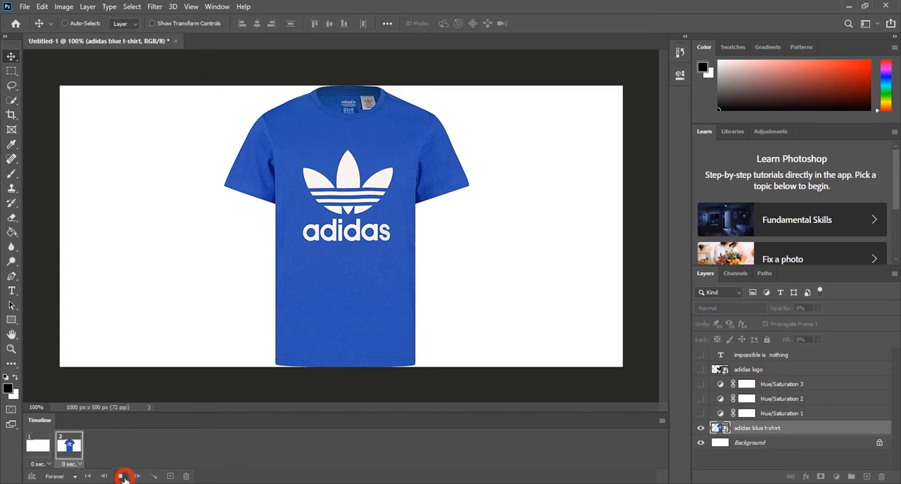
{"action": "left_click", "coordinate": [123, 478]}
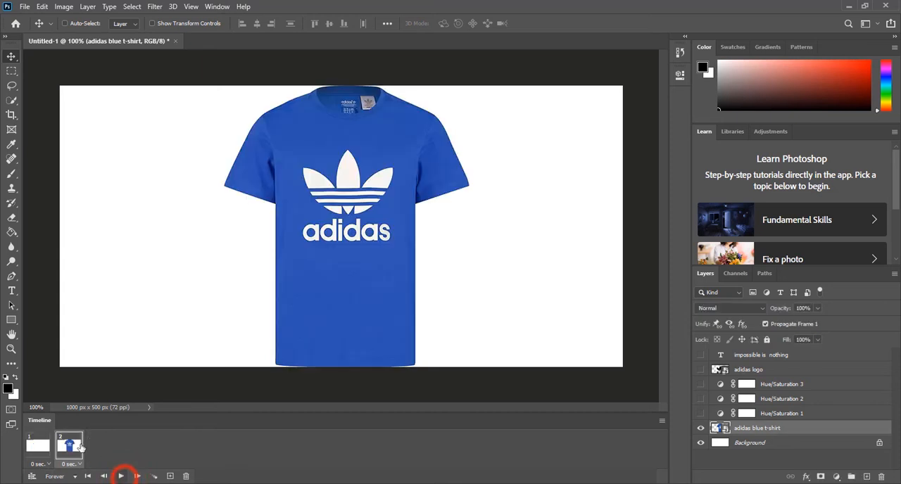
Tween frames 1 and 2 with 5 added frames for all layers, and play the resulting animation
{"action": "left_click", "coordinate": [43, 449], "text": "shift"}
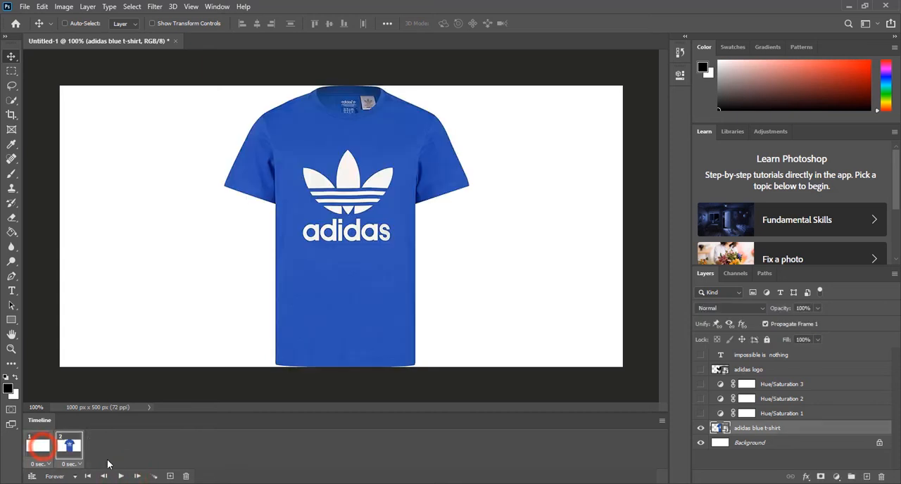
{"action": "left_click", "coordinate": [154, 477]}
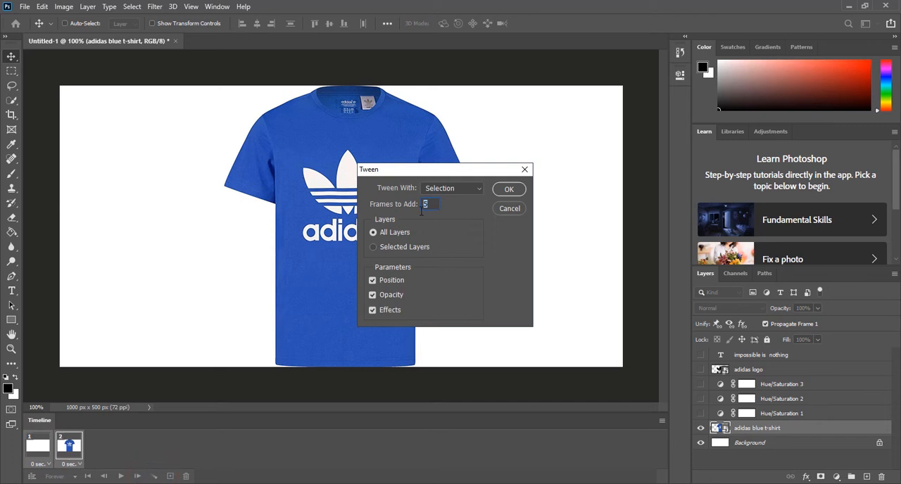
{"action": "left_click", "coordinate": [509, 189]}
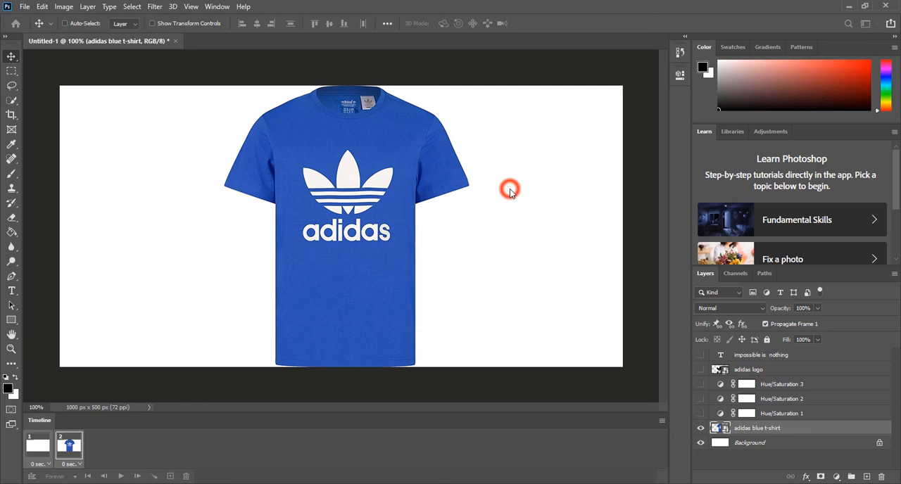
{"action": "left_click", "coordinate": [120, 477]}
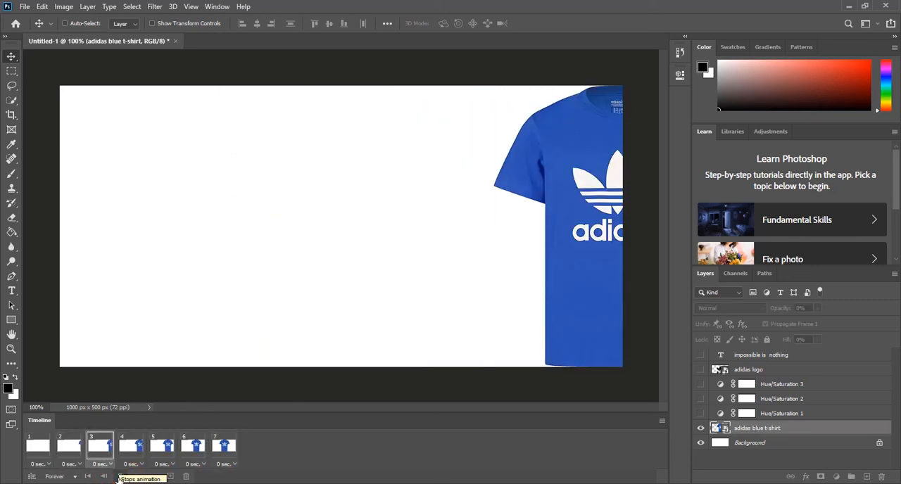
{"action": "left_click", "coordinate": [120, 476]}
Set the delay of frame 7 to 0.5 seconds
{"action": "left_click", "coordinate": [221, 454]}
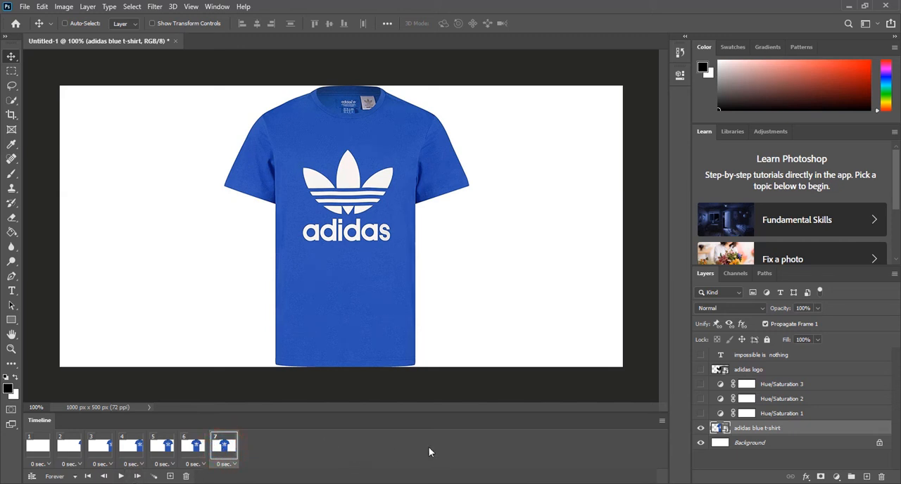
{"action": "left_click", "coordinate": [235, 466]}
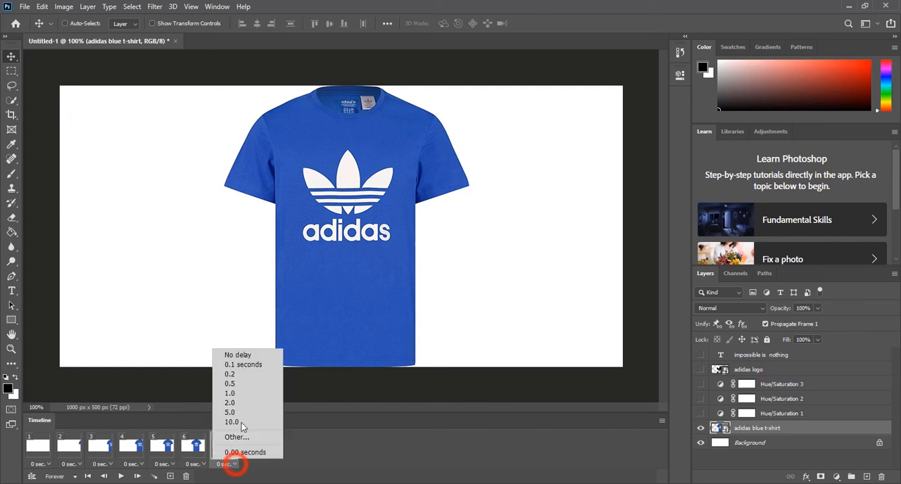
{"action": "left_click", "coordinate": [255, 383]}
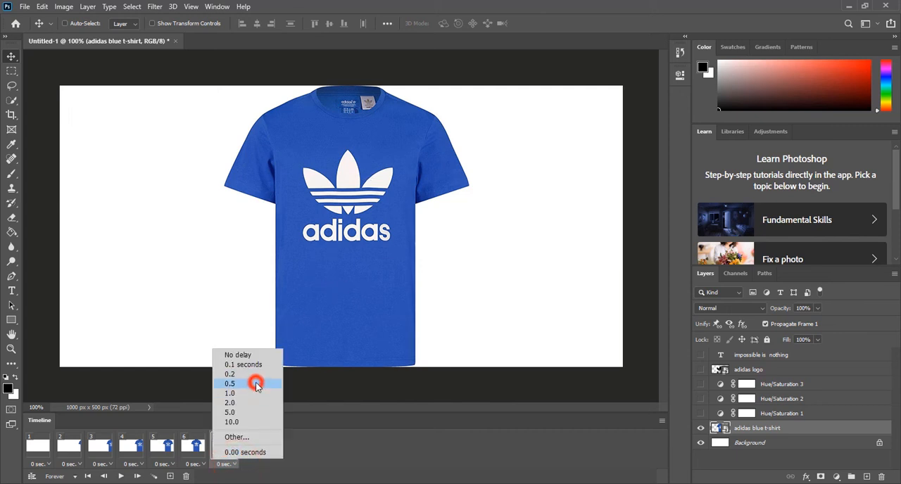
{"action": "left_click", "coordinate": [234, 465]}
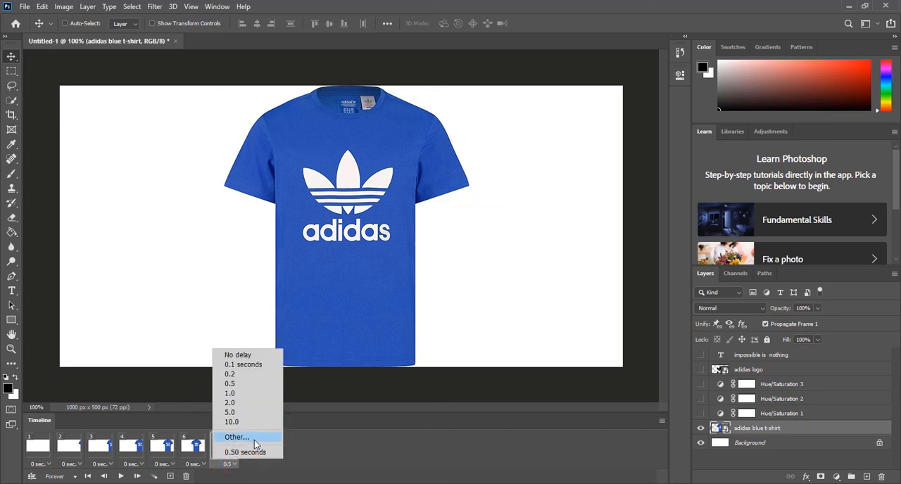
{"action": "left_click", "coordinate": [255, 384]}
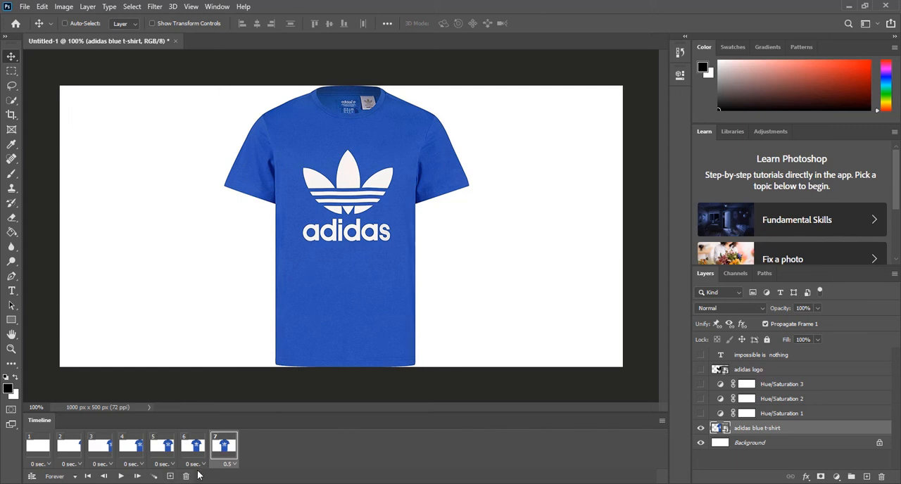
Duplicate frame 7 and show the Hue/Saturation 1 adjustment in the new frame 8
{"action": "left_click", "coordinate": [170, 478]}
{"action": "left_click", "coordinate": [256, 455]}
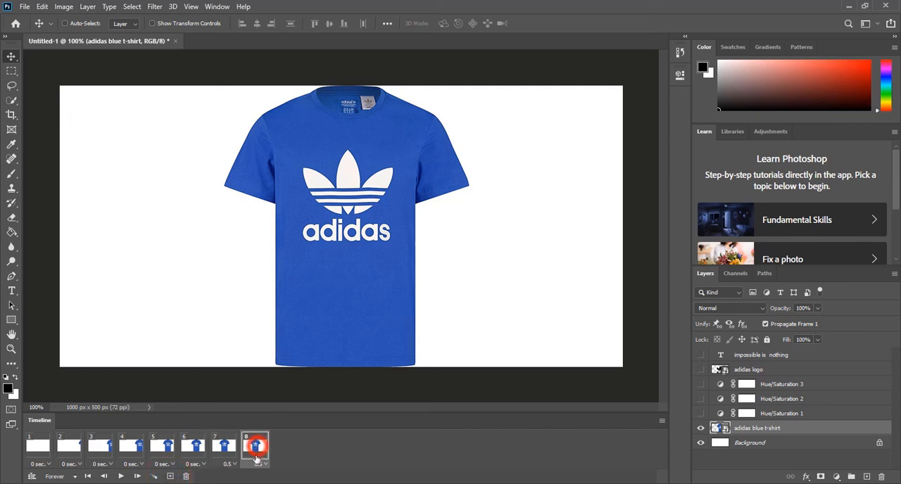
{"action": "left_click", "coordinate": [700, 416]}
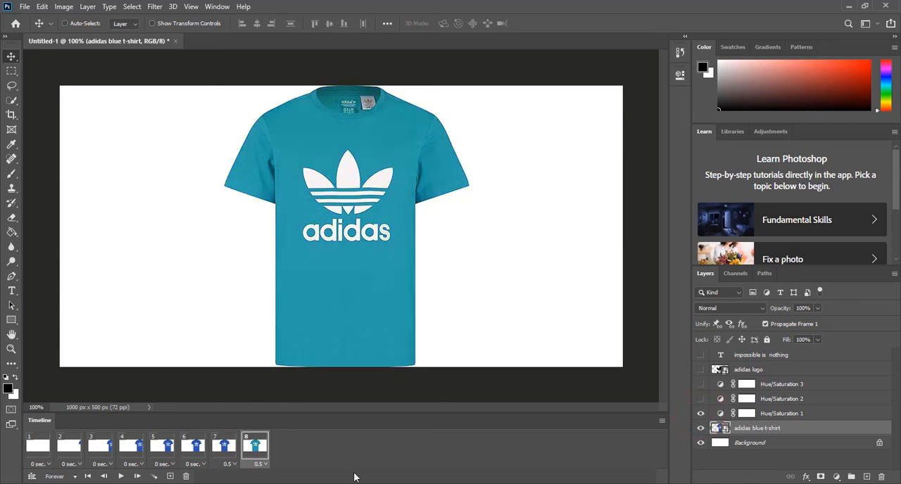
Duplicate frame 8 and show Hue/Saturation 2 instead of Hue/Saturation 1 in the new frame 9
{"action": "left_click", "coordinate": [262, 450]}
{"action": "left_click", "coordinate": [170, 477]}
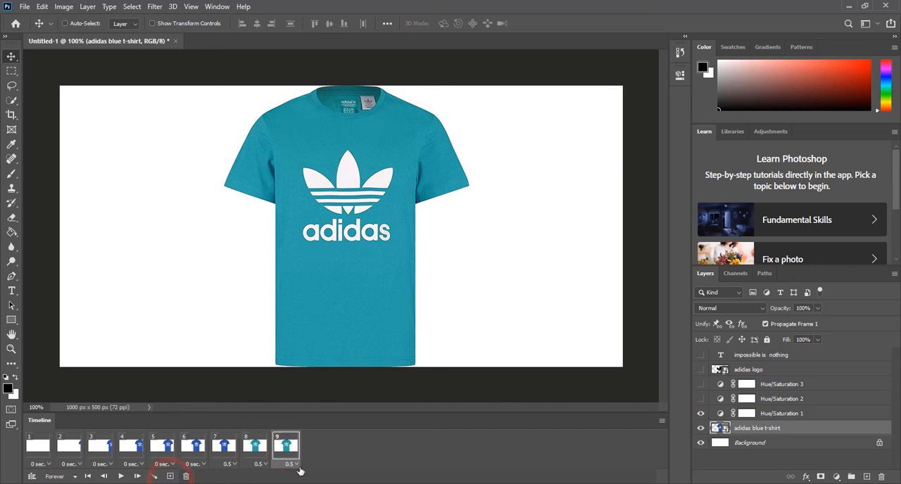
{"action": "left_click", "coordinate": [700, 414]}
{"action": "left_click", "coordinate": [700, 399]}
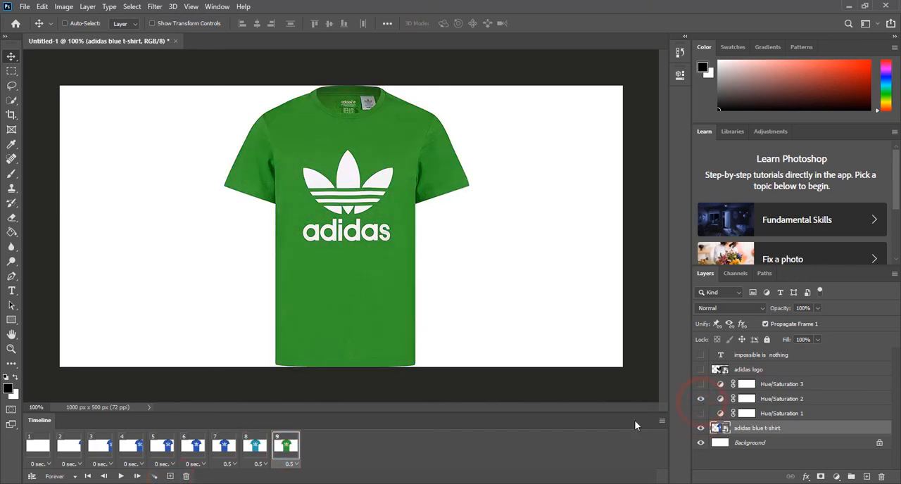
Duplicate frame 9, show Hue/Saturation 3 instead of Hue/Saturation 2 in the new frame 10, and play the animation
{"action": "left_click", "coordinate": [287, 449]}
{"action": "left_click", "coordinate": [171, 476]}
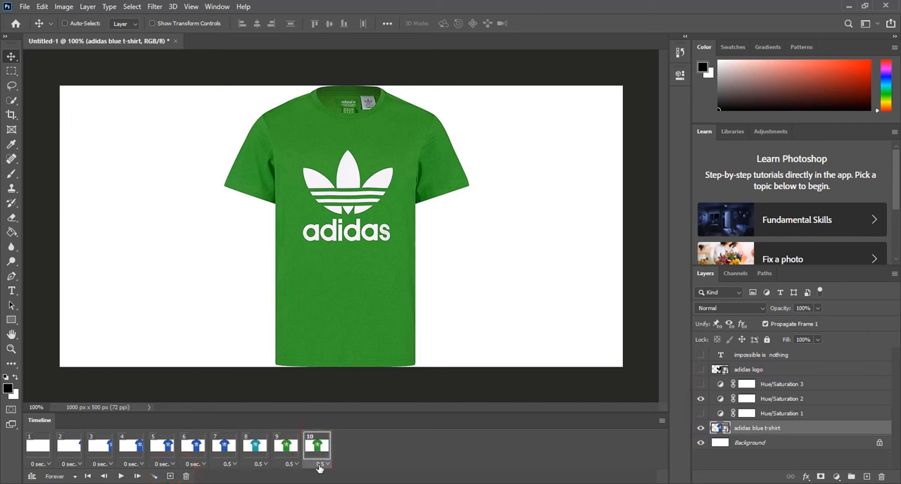
{"action": "left_click", "coordinate": [287, 454]}
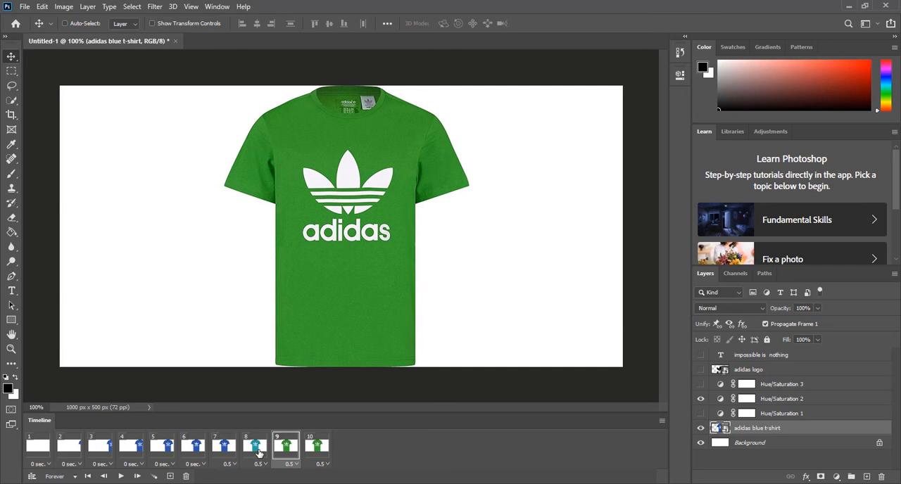
{"action": "left_click", "coordinate": [256, 451]}
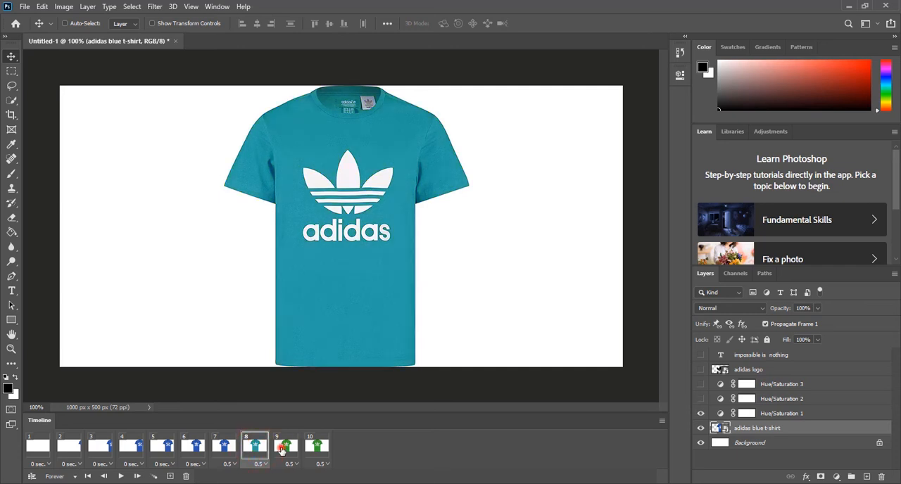
{"action": "left_click", "coordinate": [285, 448]}
{"action": "left_click", "coordinate": [317, 449]}
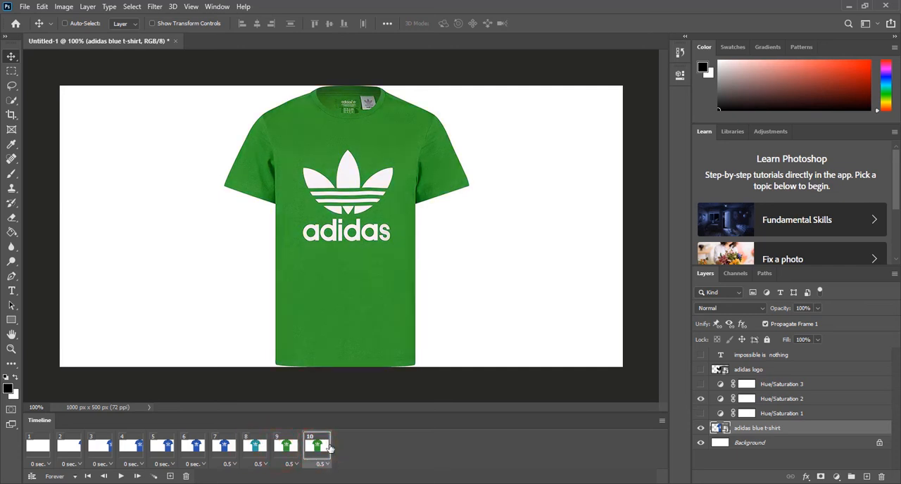
{"action": "left_click", "coordinate": [318, 449]}
{"action": "left_click", "coordinate": [701, 399]}
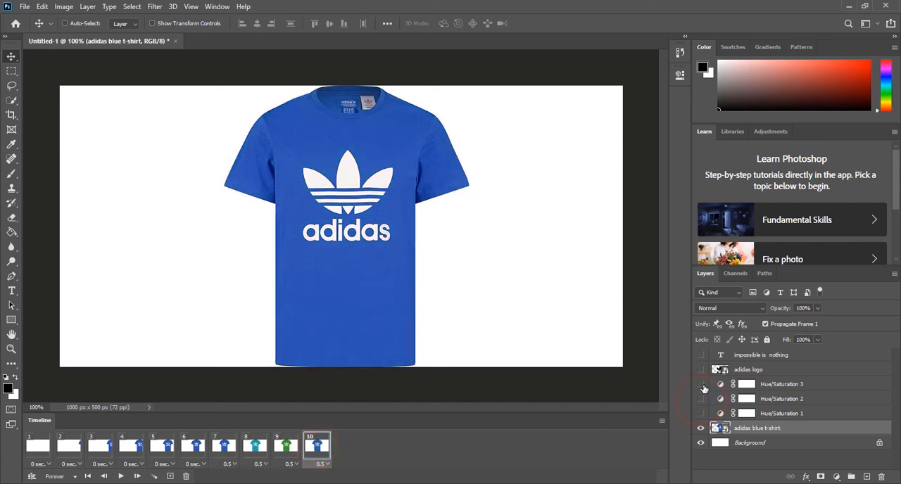
{"action": "left_click", "coordinate": [702, 385]}
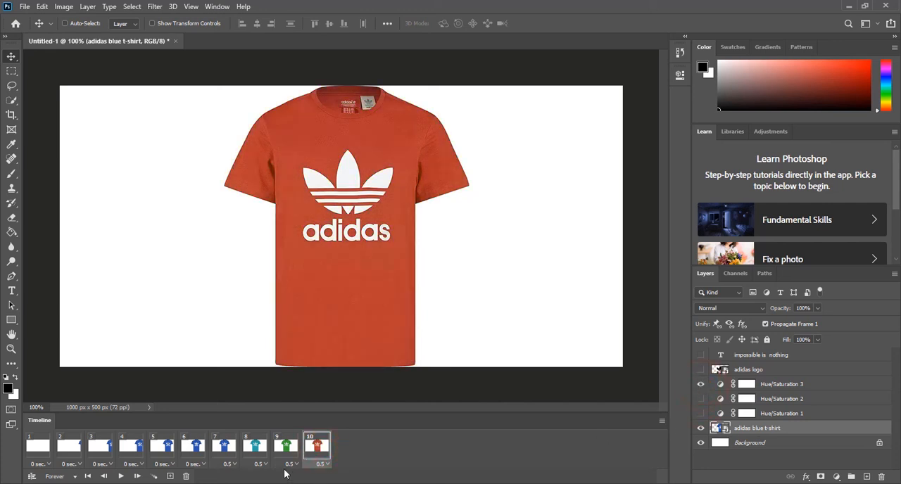
{"action": "left_click", "coordinate": [122, 477]}
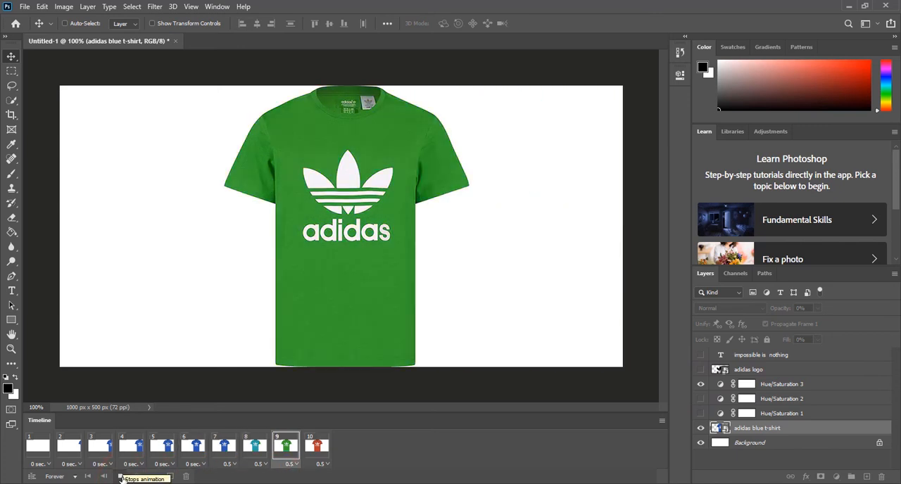
Duplicate frame 10 and, in the new frame 11, show the adidas logo and hide the t-shirt and Hue/Saturation 3 layers
{"action": "left_click", "coordinate": [318, 444]}
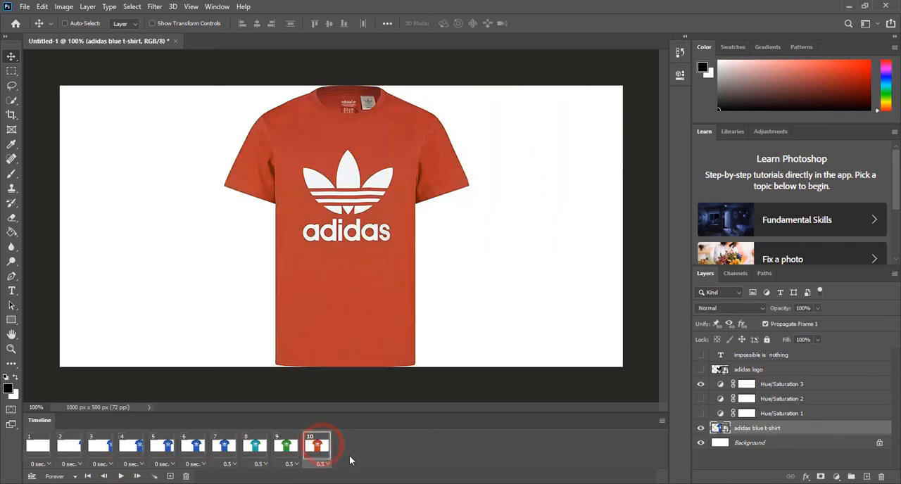
{"action": "left_click", "coordinate": [169, 477]}
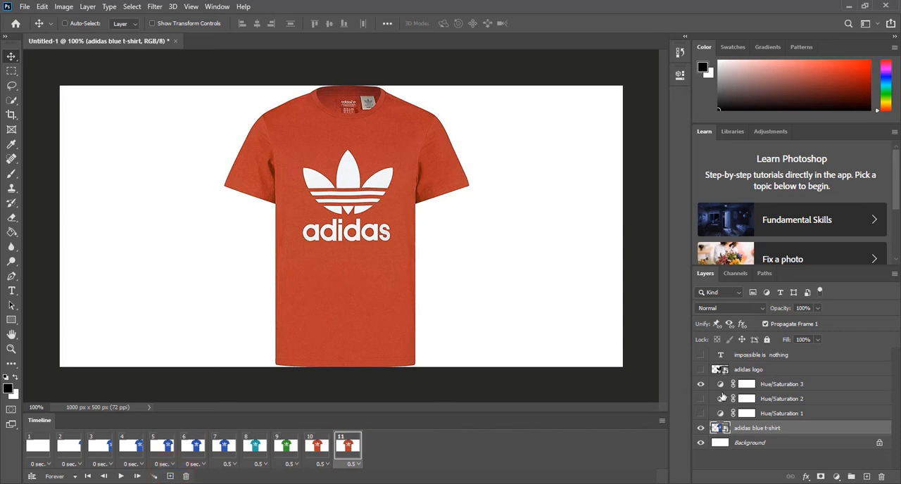
{"action": "left_click", "coordinate": [701, 369]}
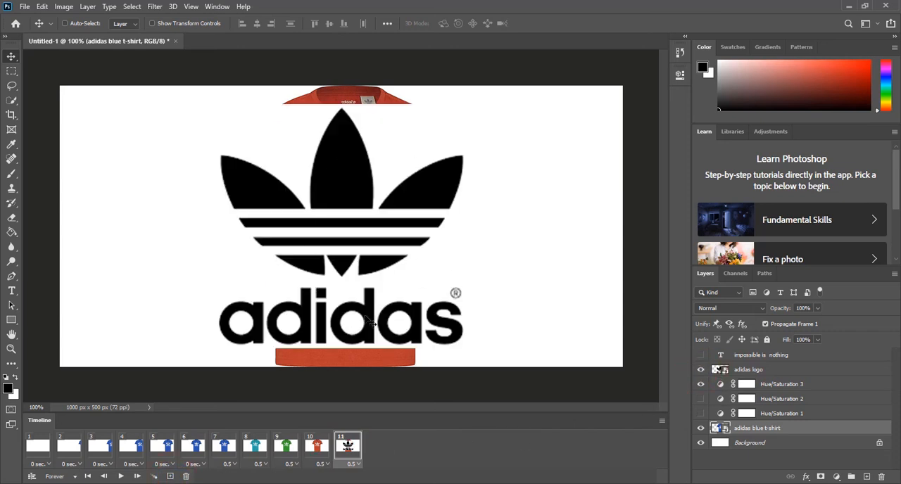
{"action": "left_click", "coordinate": [701, 387]}
{"action": "left_click", "coordinate": [701, 429]}
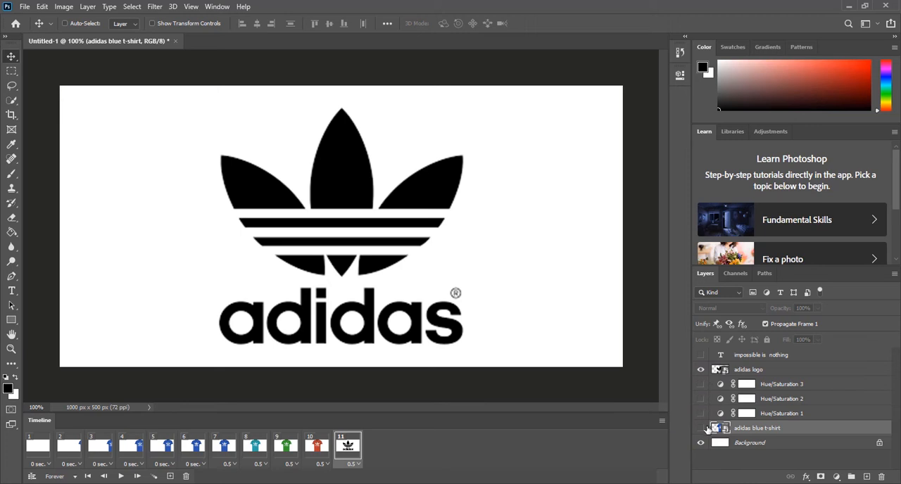
Tween frames 10 and 11 across all layers with 5 added frames, check the in-between frames, and play the animation
{"action": "left_click", "coordinate": [320, 456], "text": "shift"}
{"action": "left_click", "coordinate": [154, 477]}
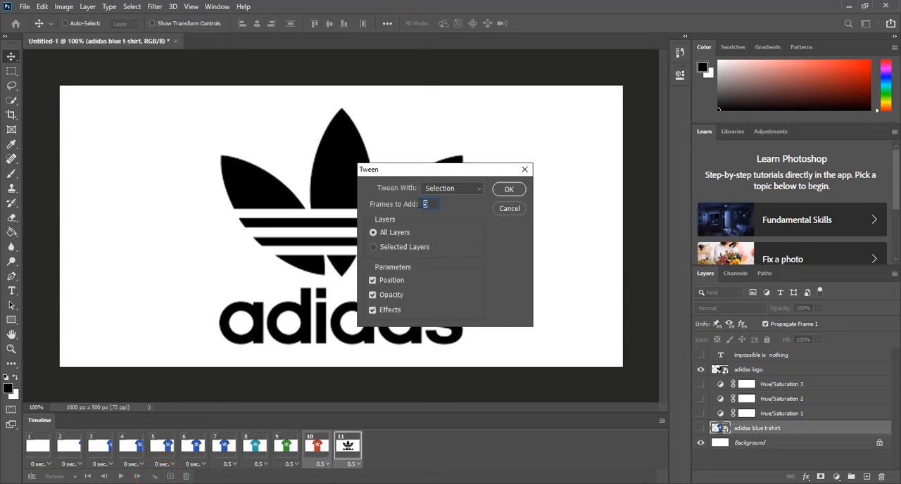
{"action": "left_click", "coordinate": [501, 190]}
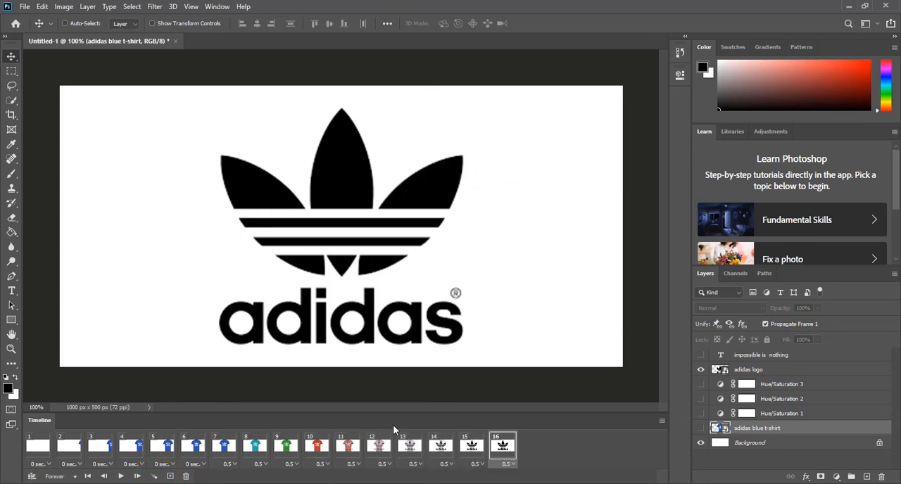
{"action": "left_click", "coordinate": [345, 447]}
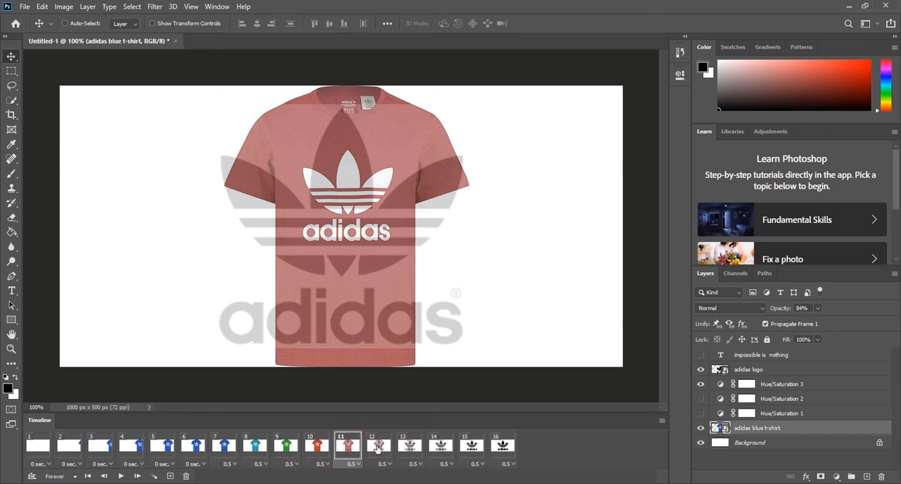
{"action": "left_click", "coordinate": [442, 450]}
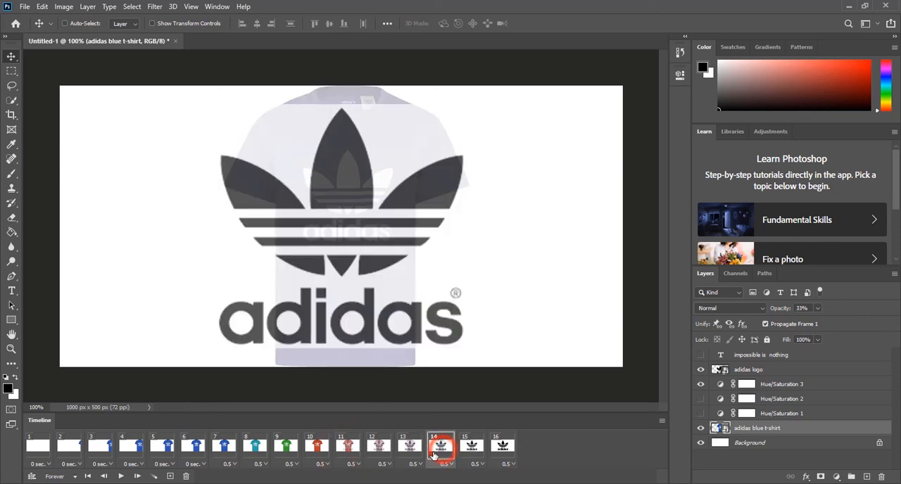
{"action": "left_click", "coordinate": [120, 477]}
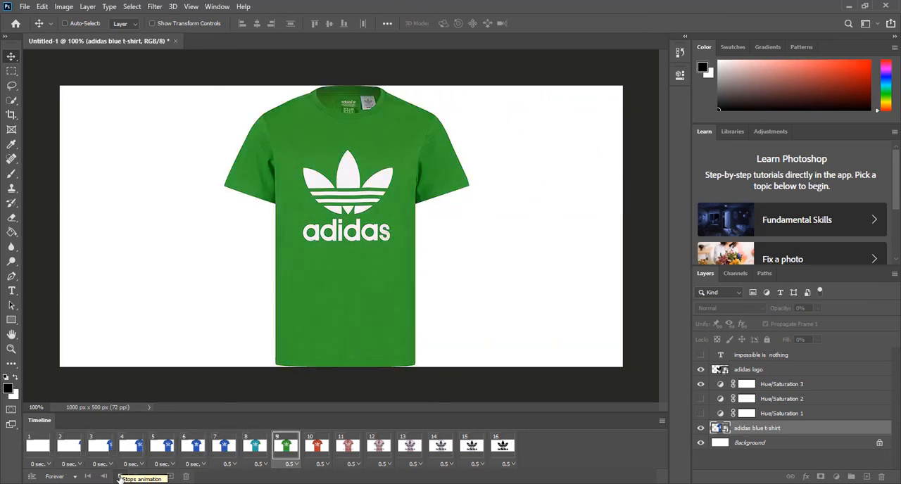
{"action": "left_click", "coordinate": [121, 478]}
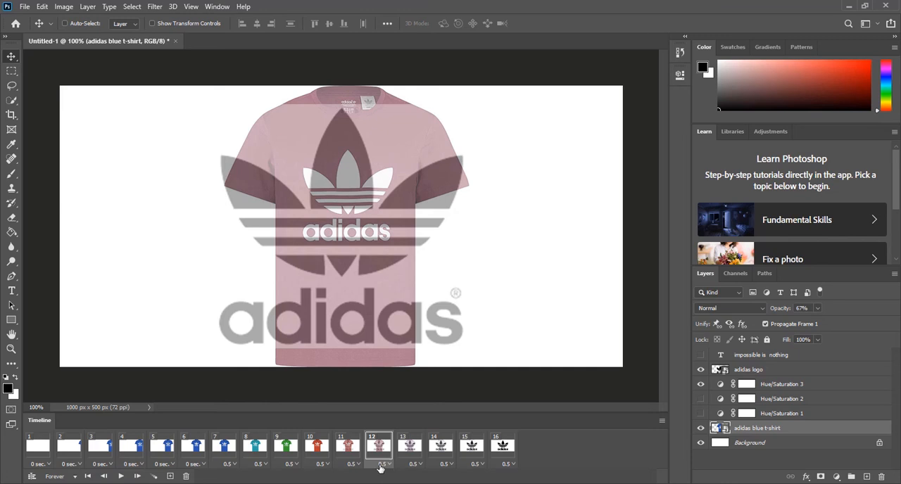
Set the tweened frames 11 to 15 to no delay and play the animation from frame 1
{"action": "left_click", "coordinate": [471, 451]}
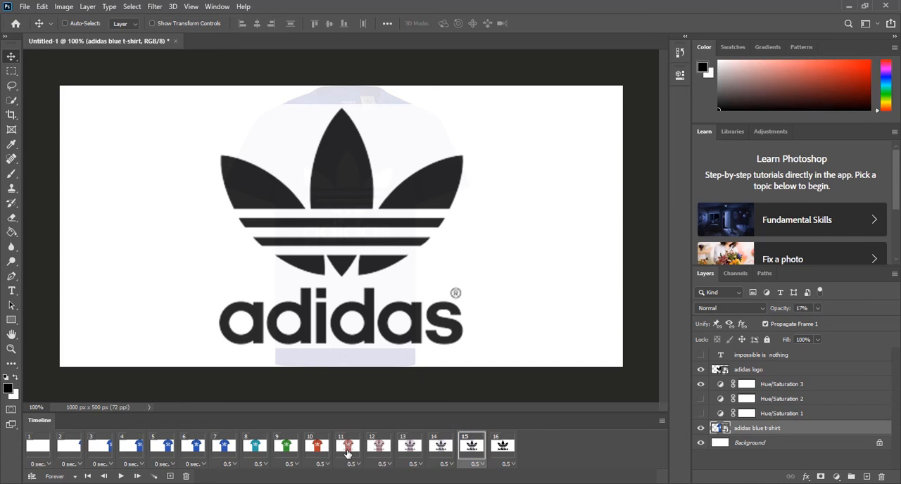
{"action": "left_click", "coordinate": [347, 454], "text": "shift"}
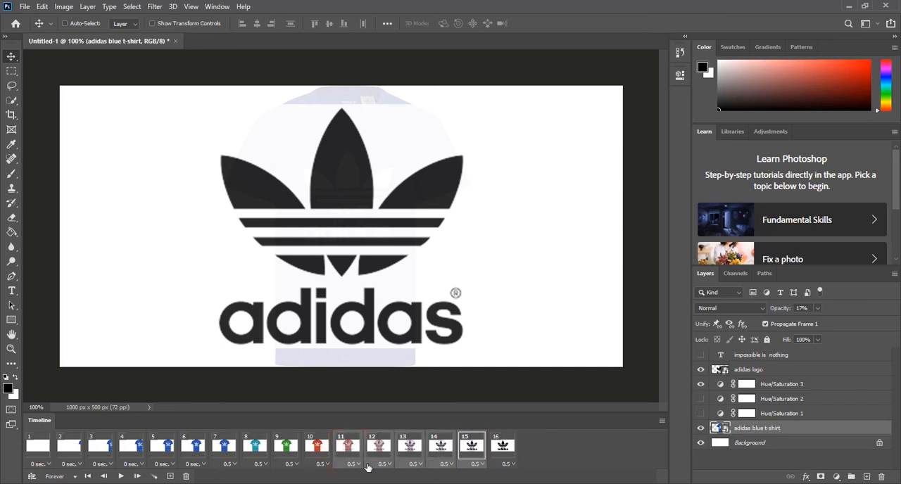
{"action": "left_click", "coordinate": [351, 465]}
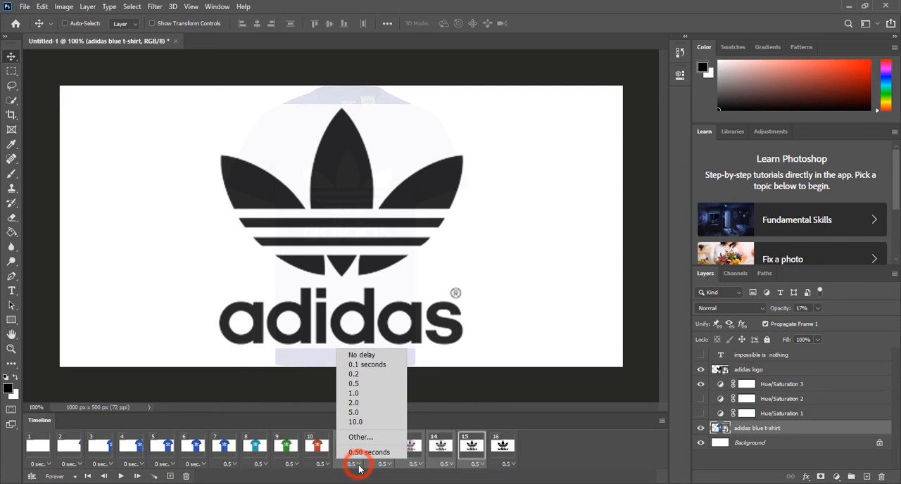
{"action": "left_click", "coordinate": [370, 354]}
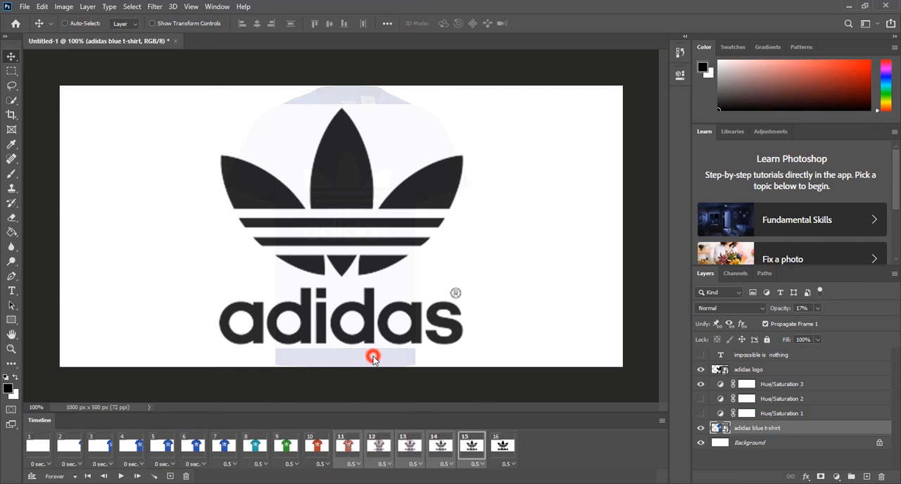
{"action": "left_click", "coordinate": [32, 449]}
{"action": "left_click", "coordinate": [120, 476]}
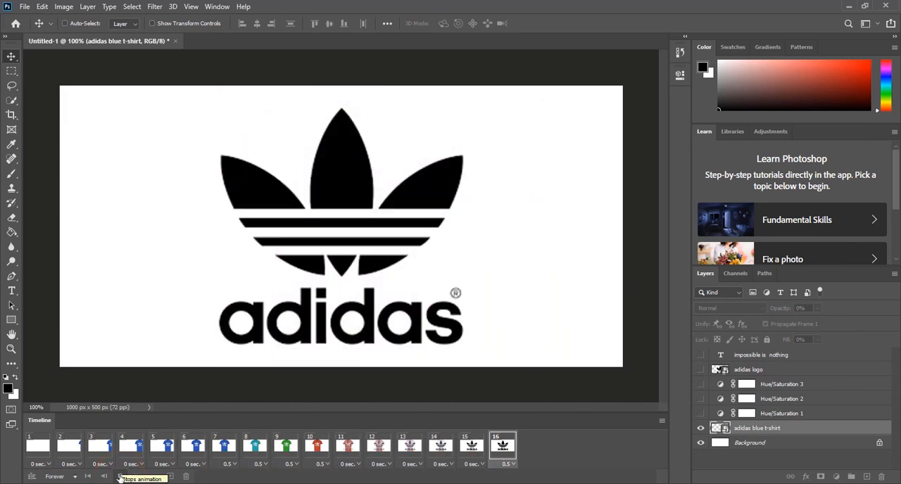
{"action": "left_click", "coordinate": [121, 476]}
{"action": "left_click", "coordinate": [117, 476]}
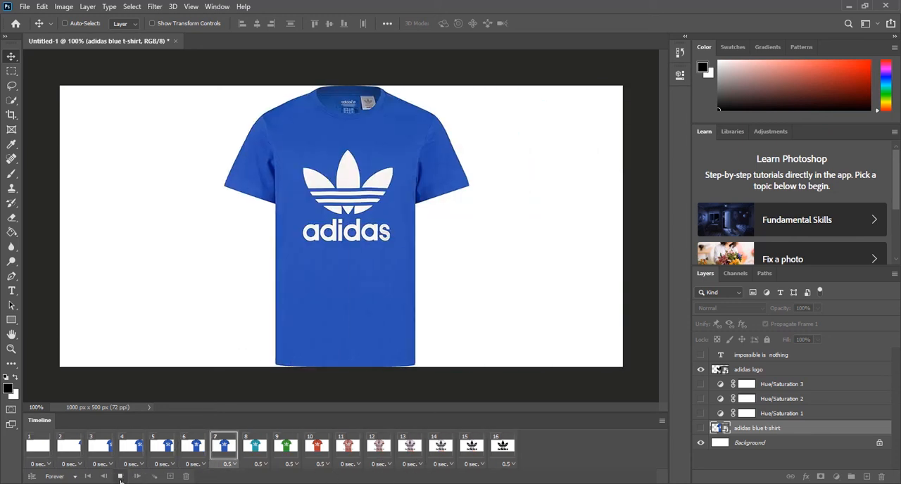
Set frame 16's delay to 0.2 seconds and duplicate the frame
{"action": "left_click", "coordinate": [503, 445]}
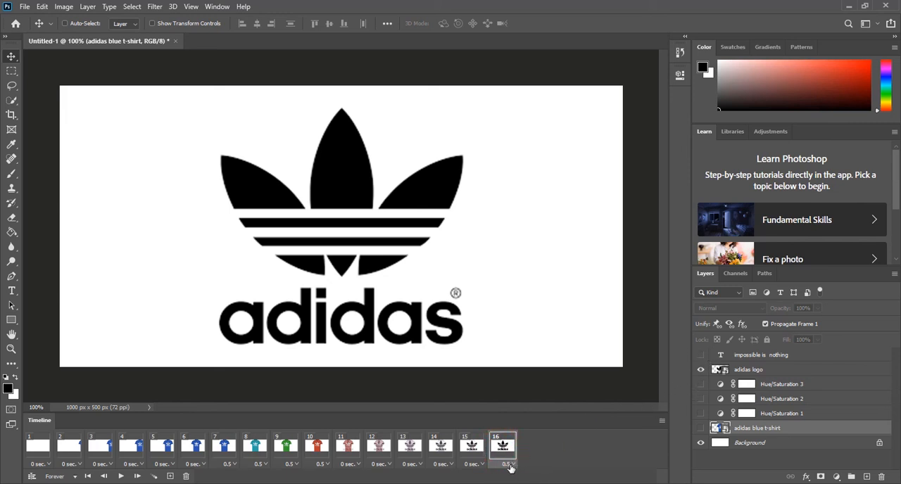
{"action": "left_click", "coordinate": [512, 465]}
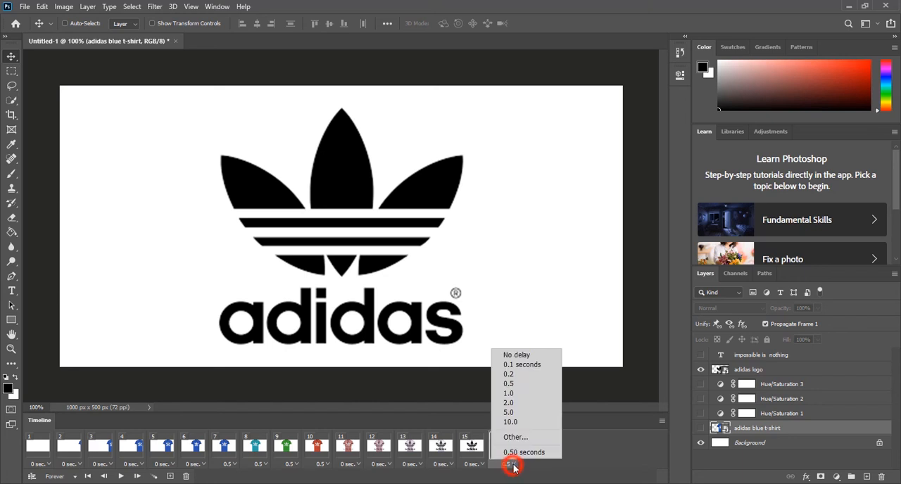
{"action": "left_click", "coordinate": [529, 375]}
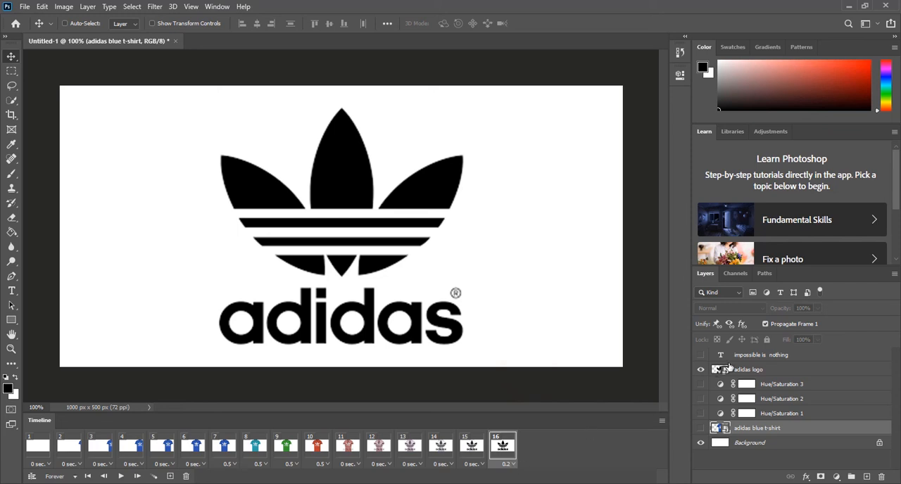
{"action": "left_click", "coordinate": [171, 476]}
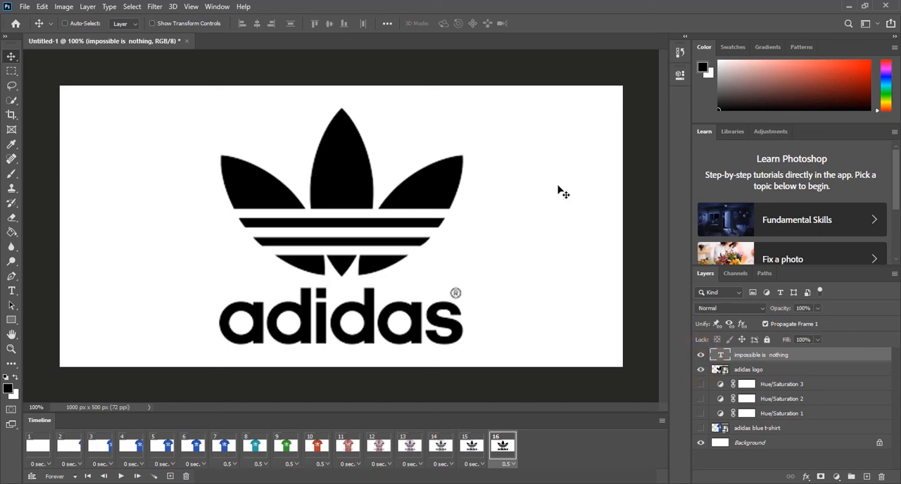
In frame 16, move the "impossible is nothing" text to the canvas's lower-left edge beside the adidas logo, and play the animation
{"action": "left_click_drag", "start_coordinate": [641, 197], "coordinate": [2, 304]}
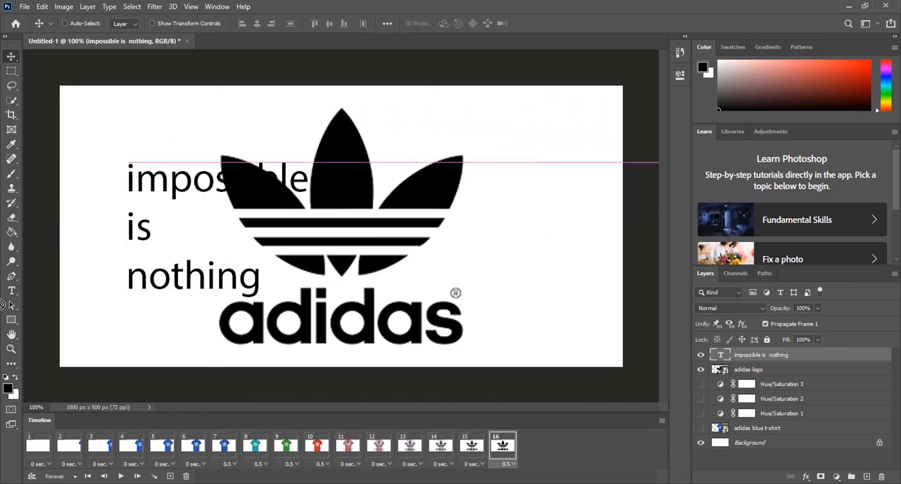
{"action": "key", "text": "ctrl+z"}
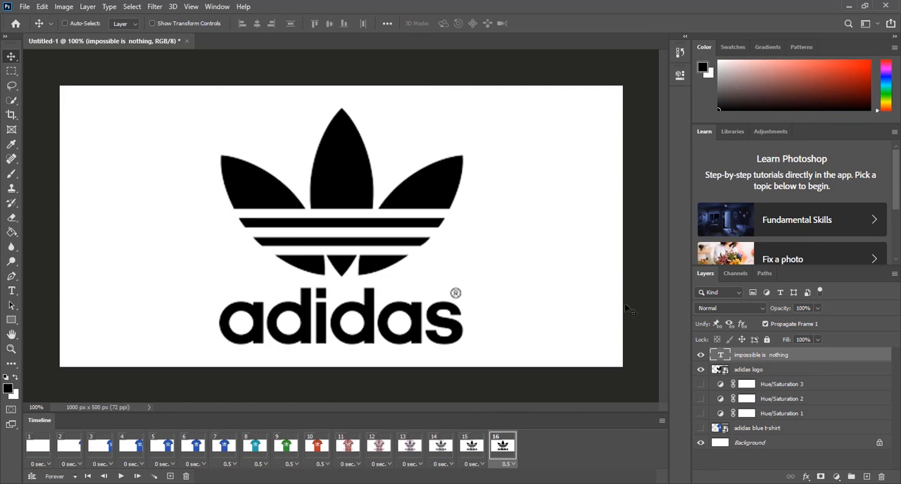
{"action": "left_click_drag", "start_coordinate": [637, 264], "coordinate": [61, 308]}
{"action": "left_click_drag", "start_coordinate": [173, 207], "coordinate": [68, 298]}
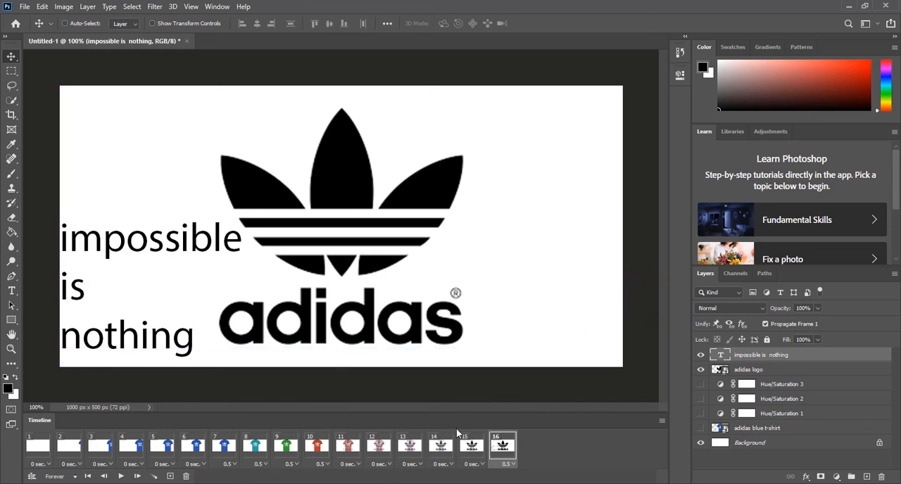
{"action": "key", "text": "space"}
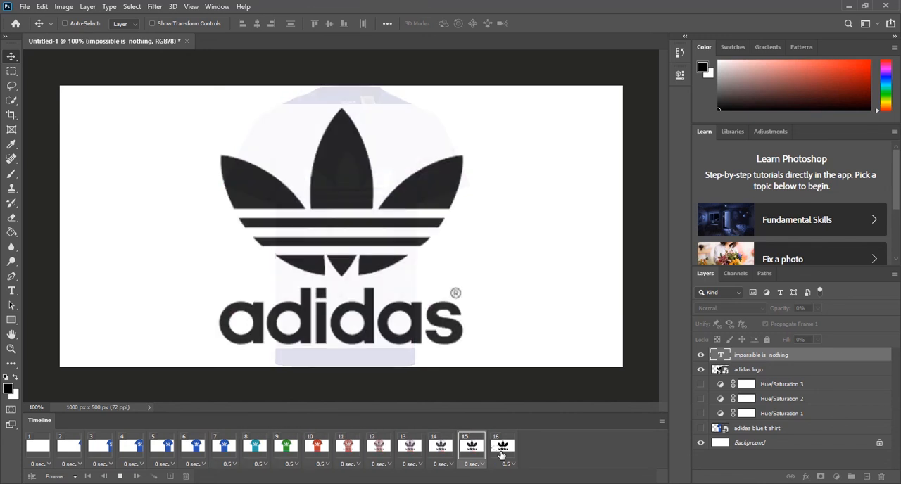
{"action": "left_click", "coordinate": [455, 380]}
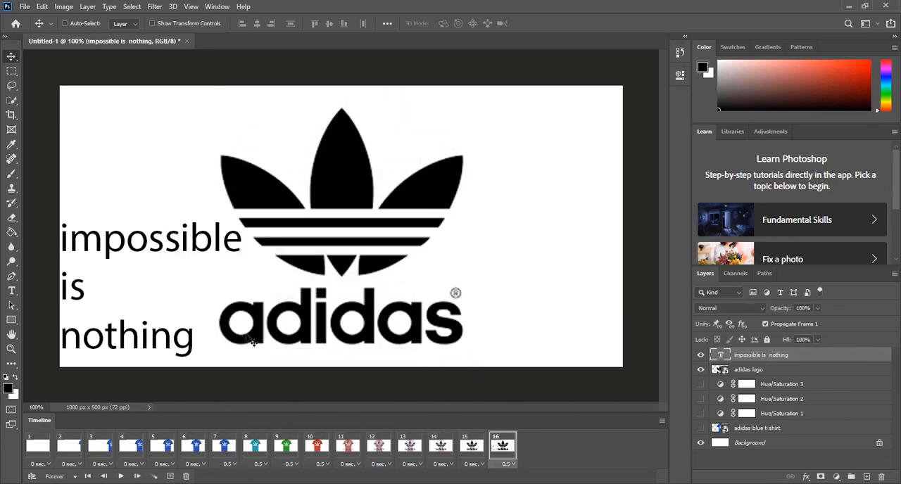
Export the animation with Save for Web (Legacy) as a GIF with looping set to Forever
{"action": "left_click", "coordinate": [24, 6]}
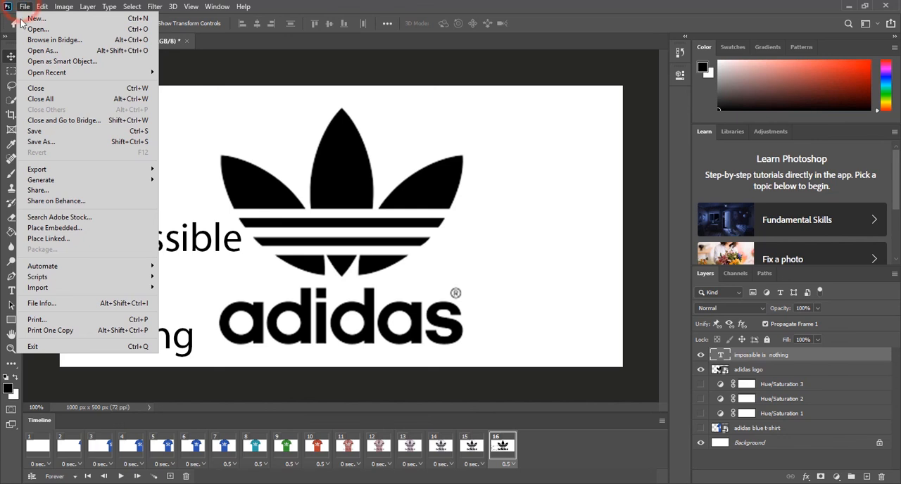
{"action": "mouse_move", "coordinate": [84, 172]}
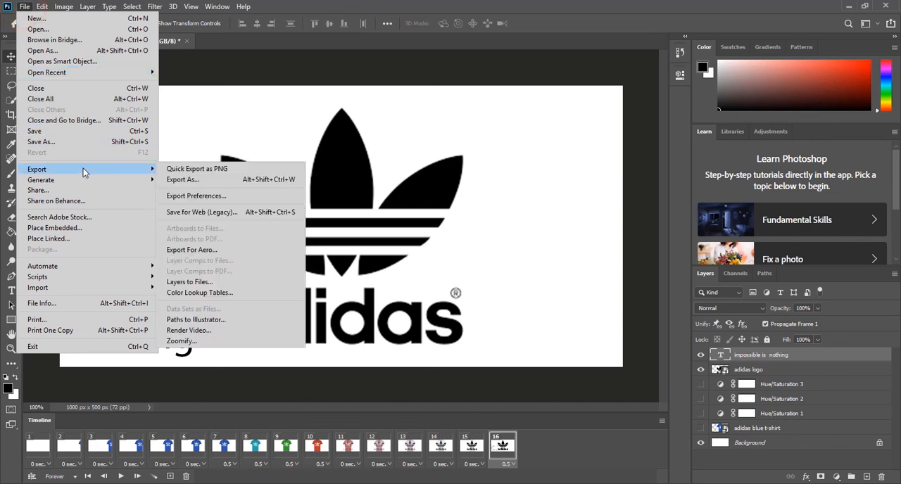
{"action": "left_click", "coordinate": [232, 213]}
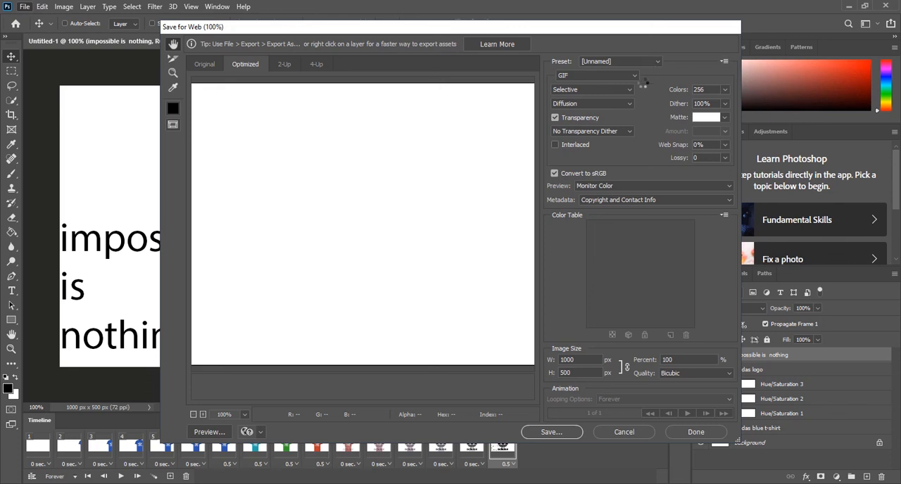
{"action": "left_click", "coordinate": [632, 77]}
{"action": "left_click", "coordinate": [632, 78]}
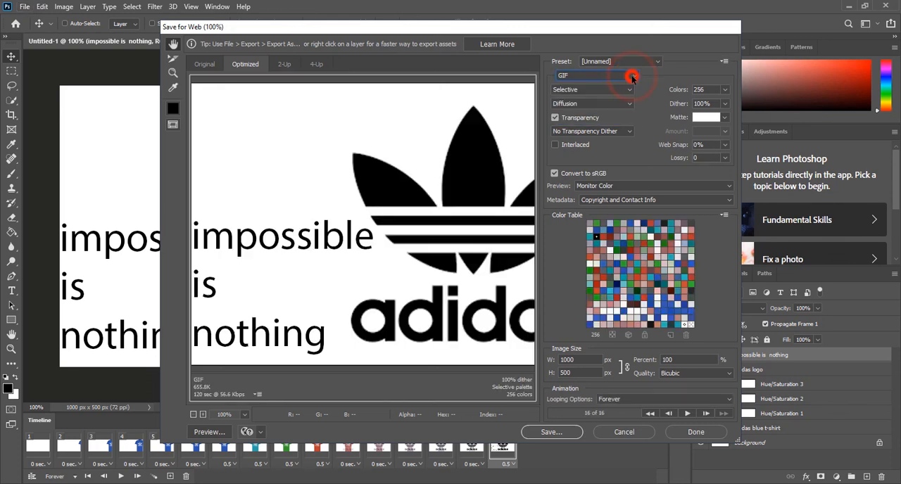
{"action": "left_click", "coordinate": [637, 402]}
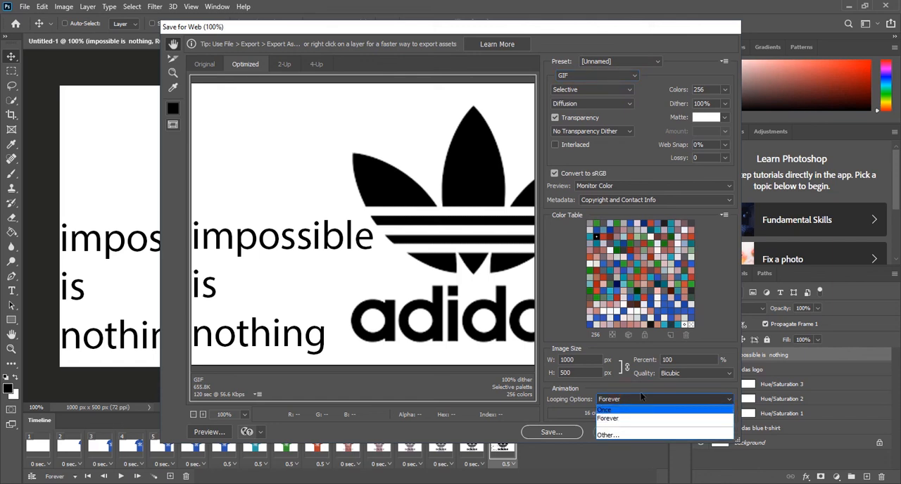
{"action": "left_click", "coordinate": [645, 416]}
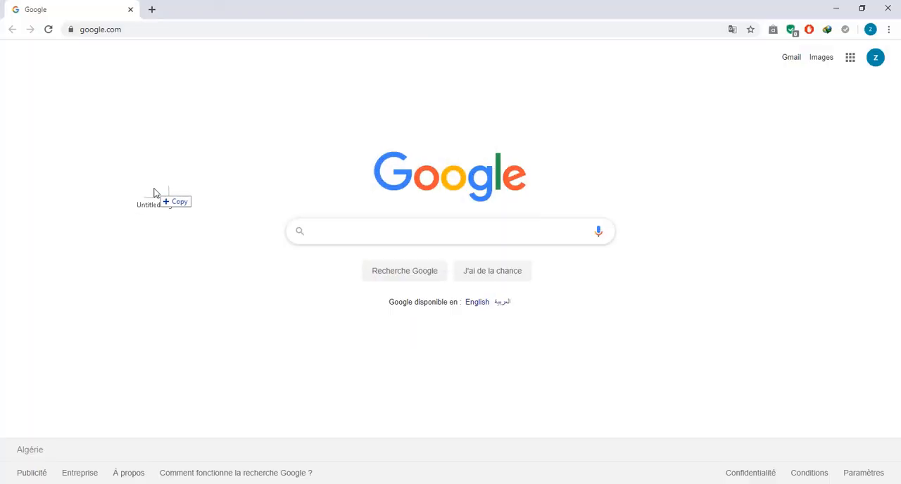
Switch to Google Chrome and open the exported GIF there to preview it
{"action": "left_click_drag", "start_coordinate": [153, 193], "coordinate": [166, 84]}
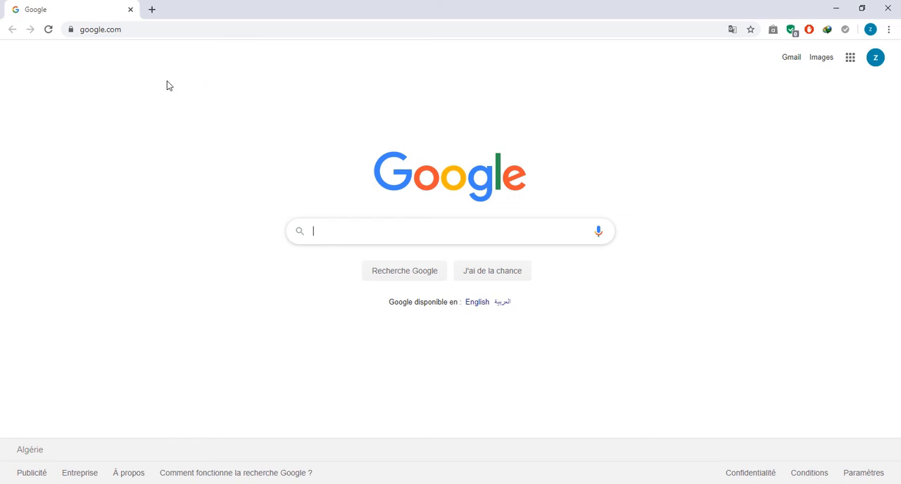